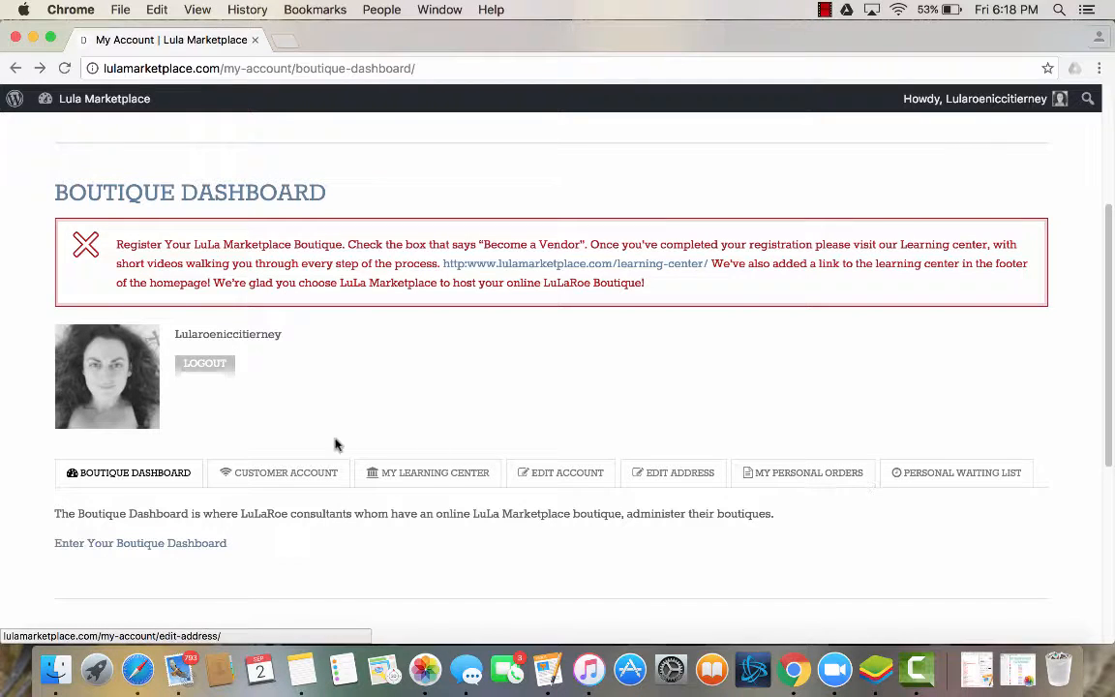
Open the My Learning Center section of the account page and review its content.
mouse_move(133, 95)
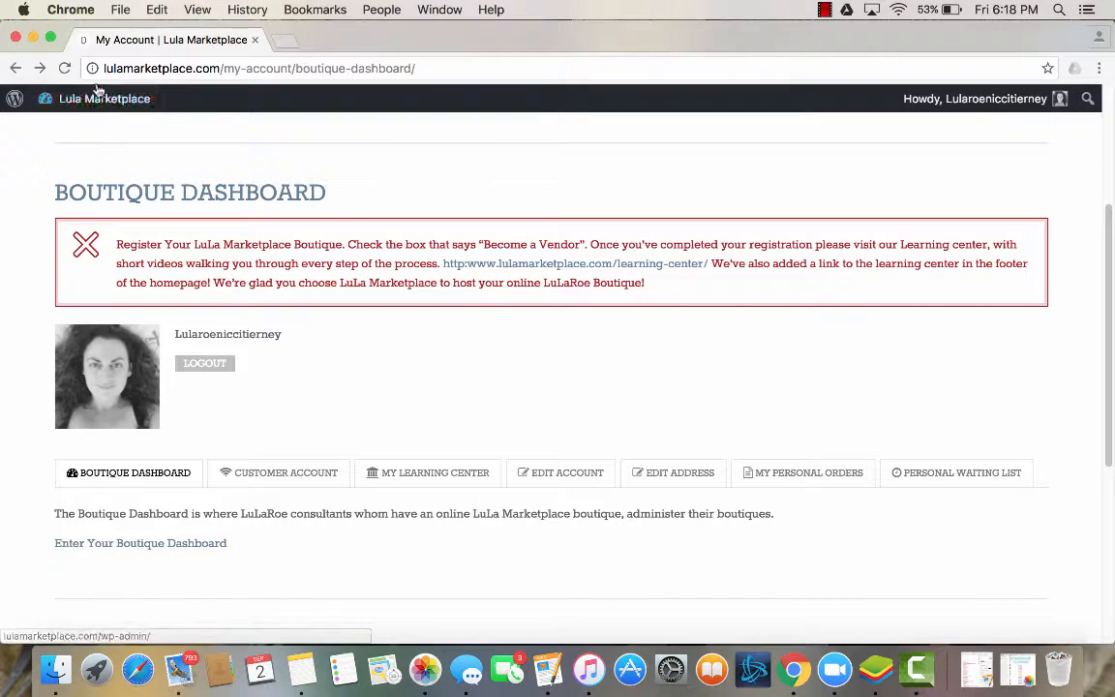
mouse_move(93, 97)
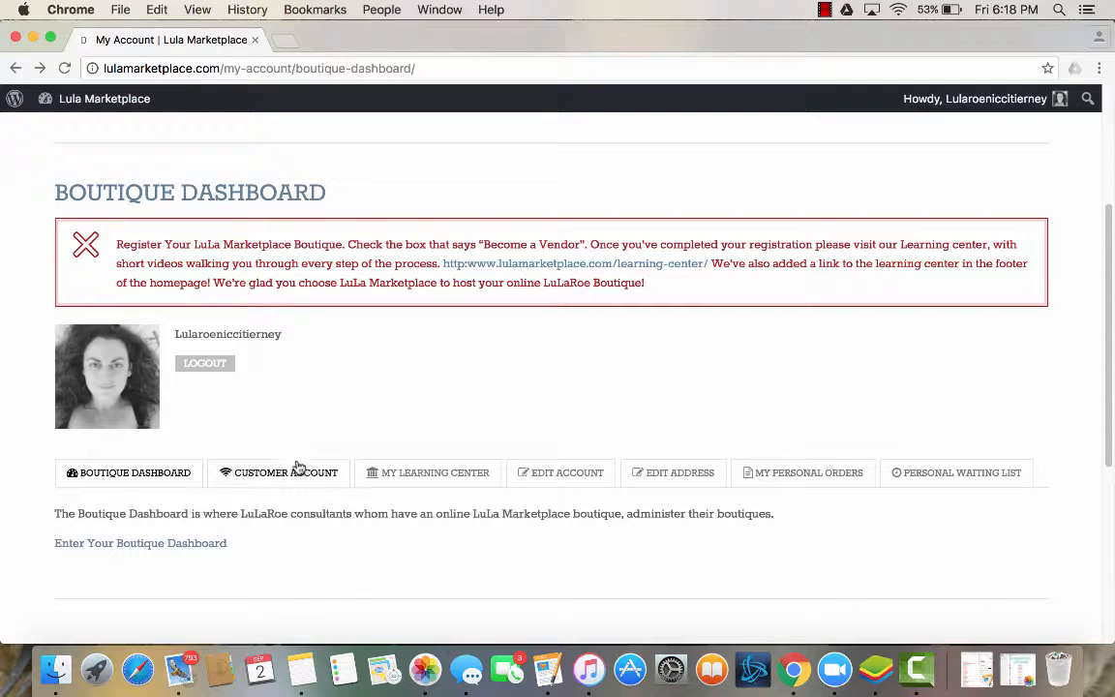
click(431, 474)
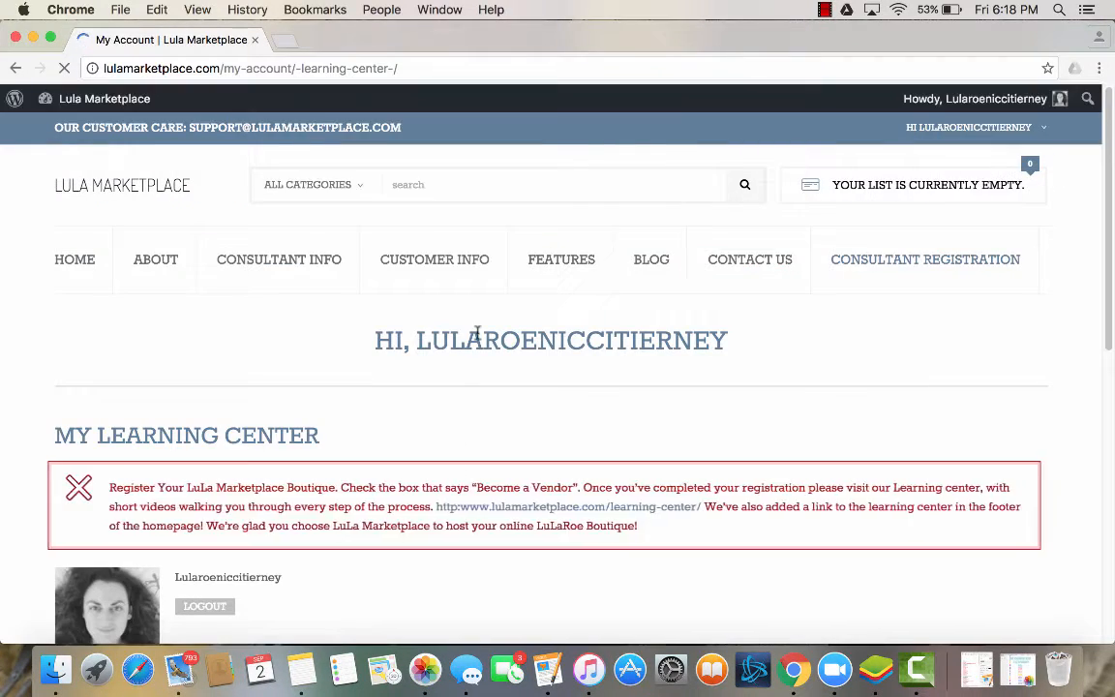
scroll(477, 334, down, 5)
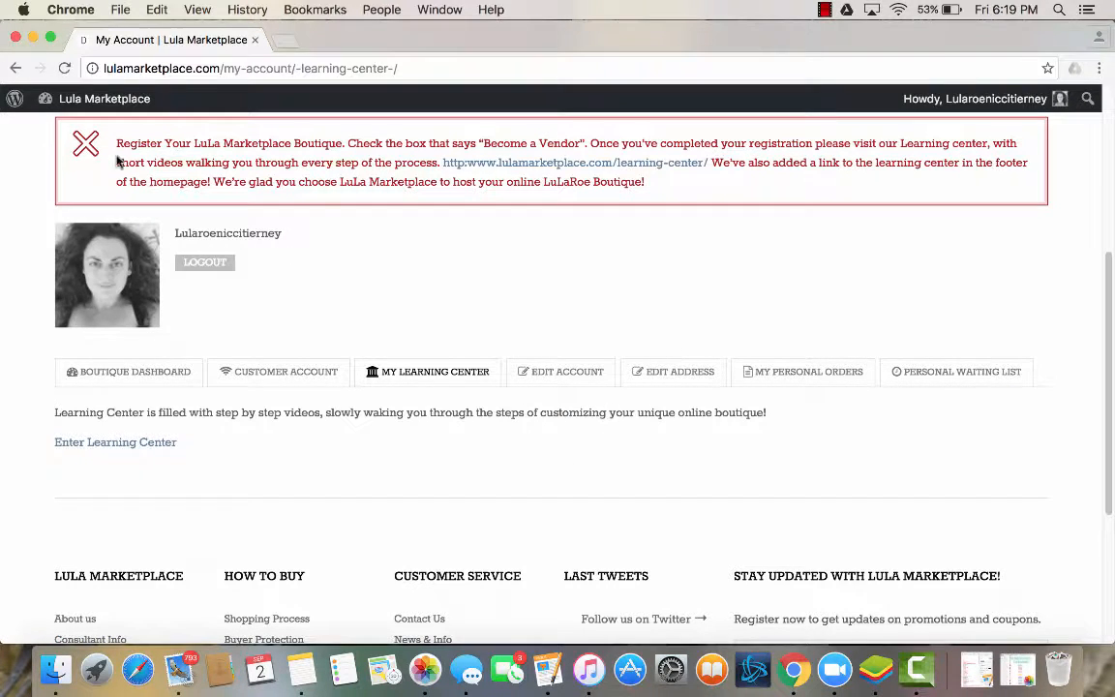
Go to the site's admin dashboard and open the Vendor Profile page.
mouse_move(54, 99)
click(69, 126)
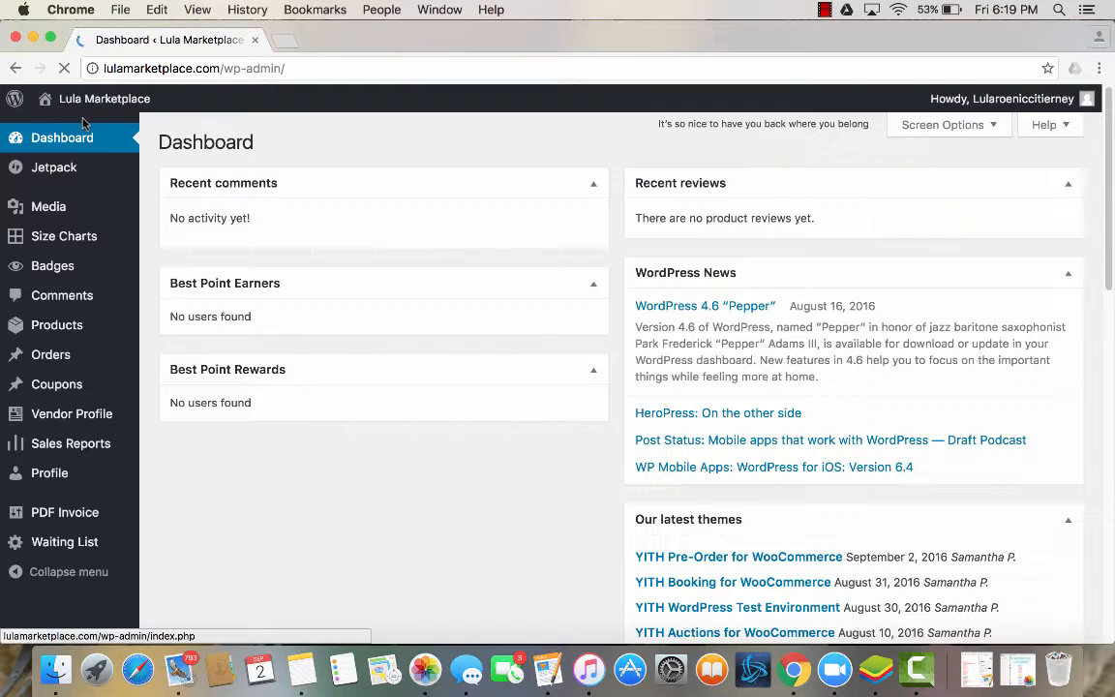
click(65, 413)
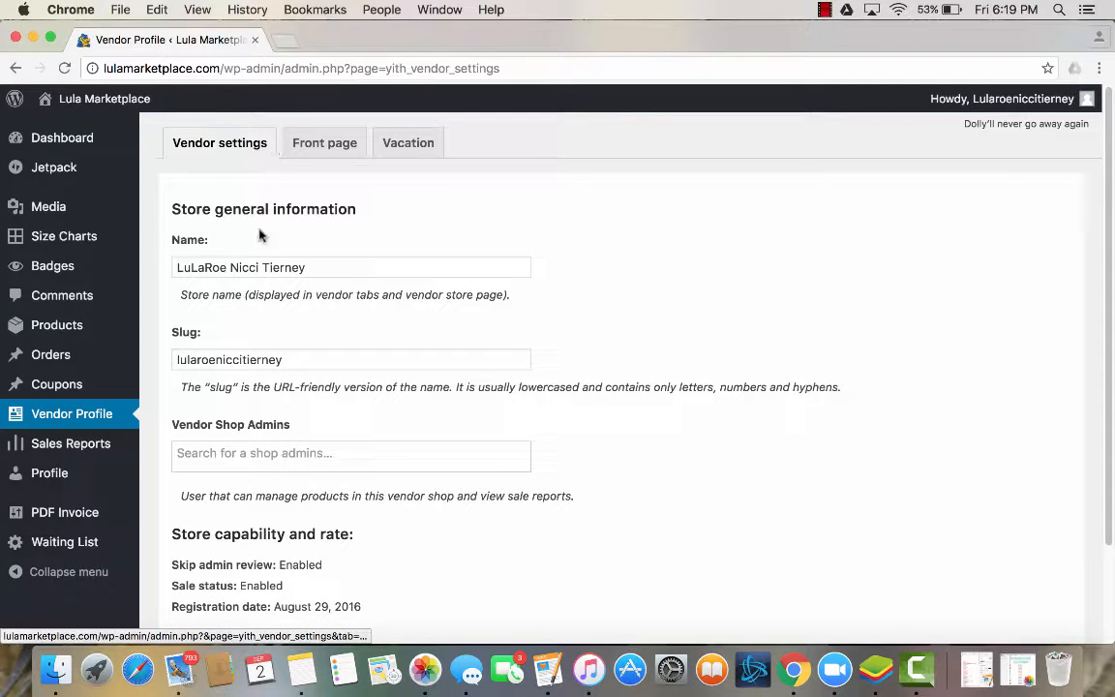
Review the store name, slug, shop admins and store capability fields in the vendor settings.
click(334, 269)
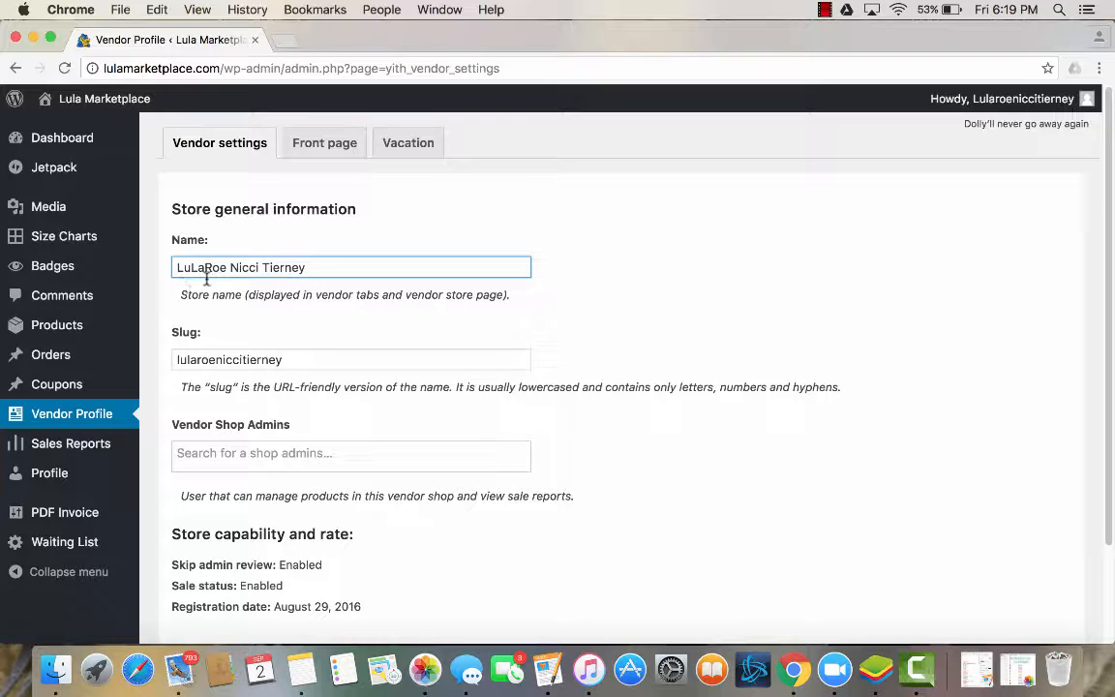
scroll(233, 308, down, 1)
scroll(233, 308, down, 2)
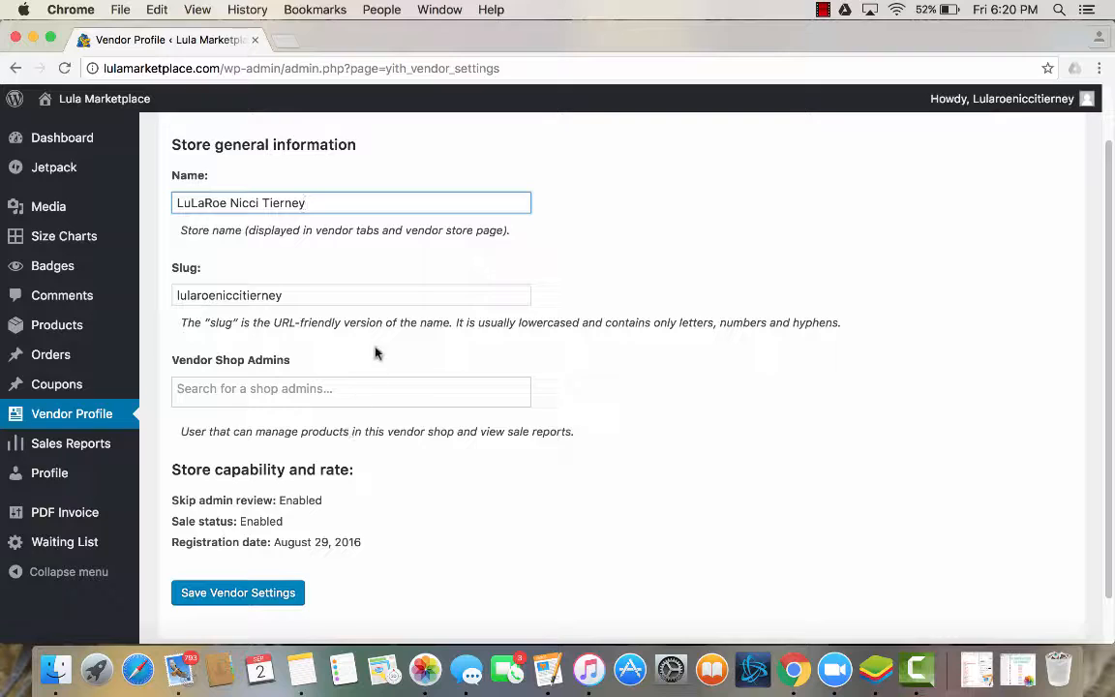
scroll(376, 348, up, 3)
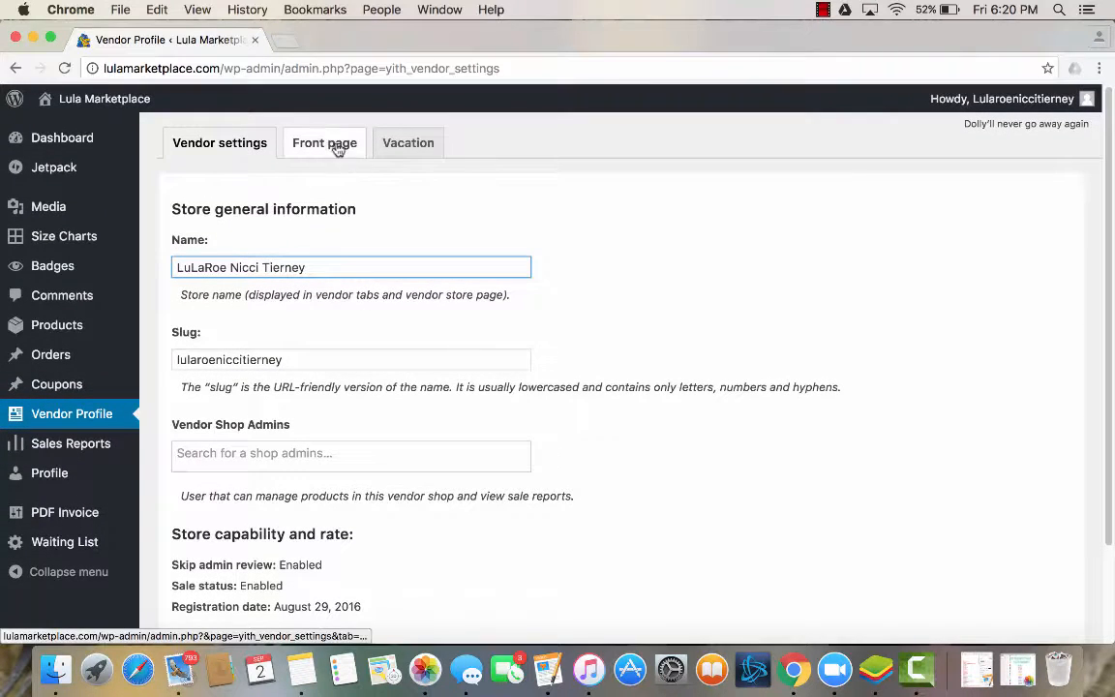
Open the vendor's Front page settings and review the shop description and header image.
click(331, 147)
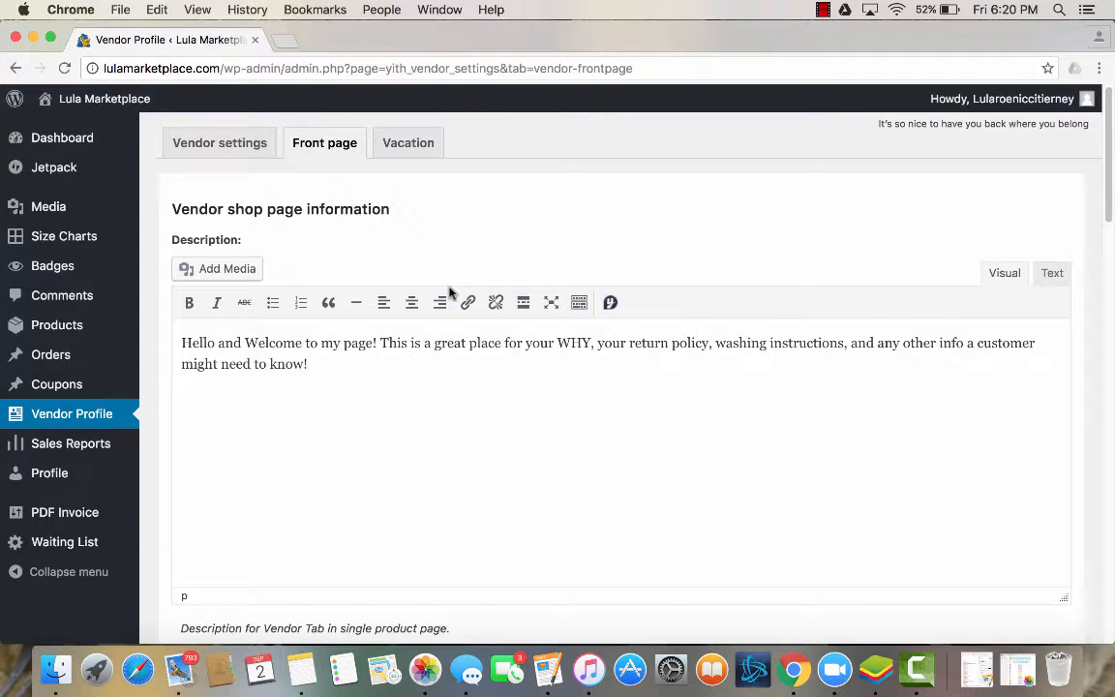
scroll(448, 287, down, 2)
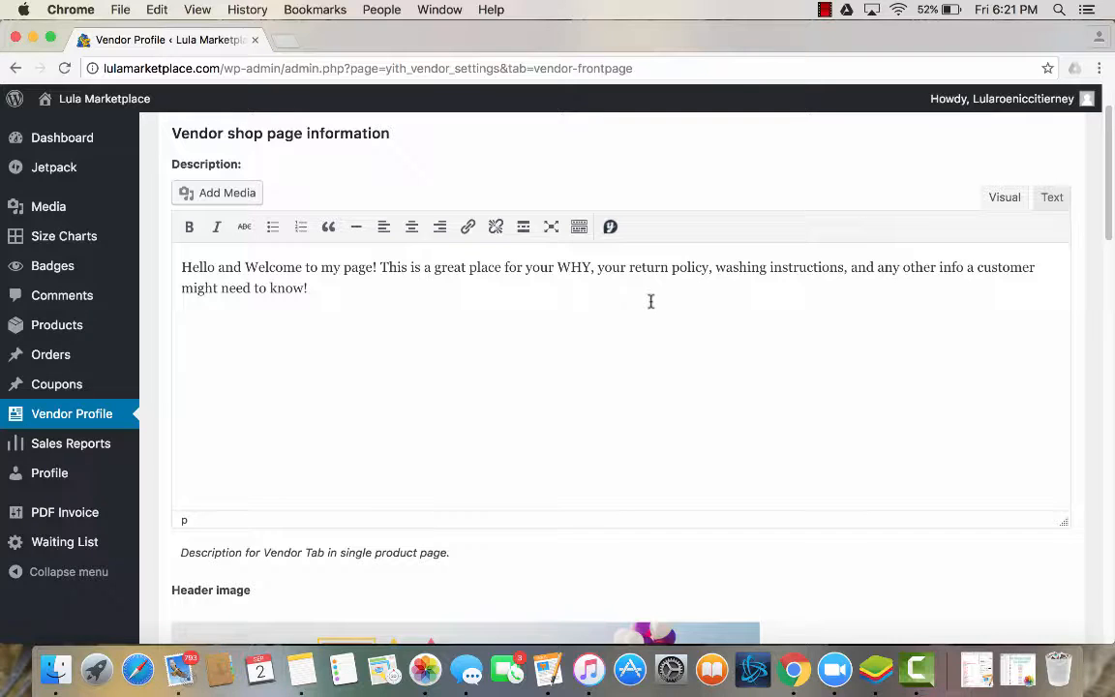
scroll(650, 301, down, 2)
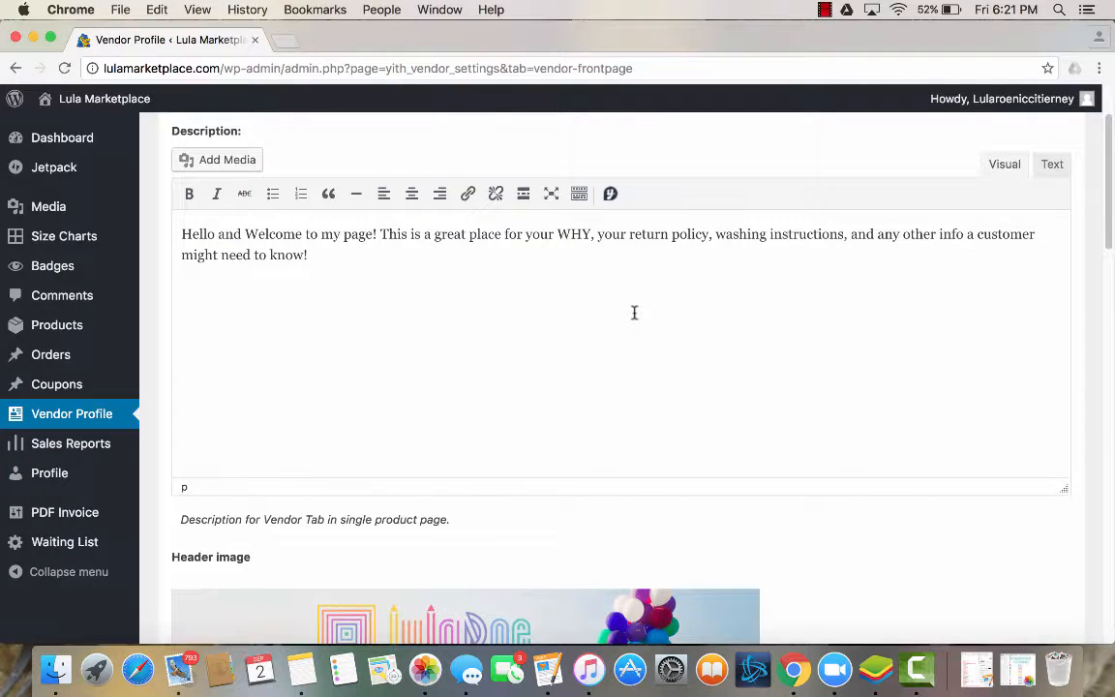
scroll(634, 312, down, 7)
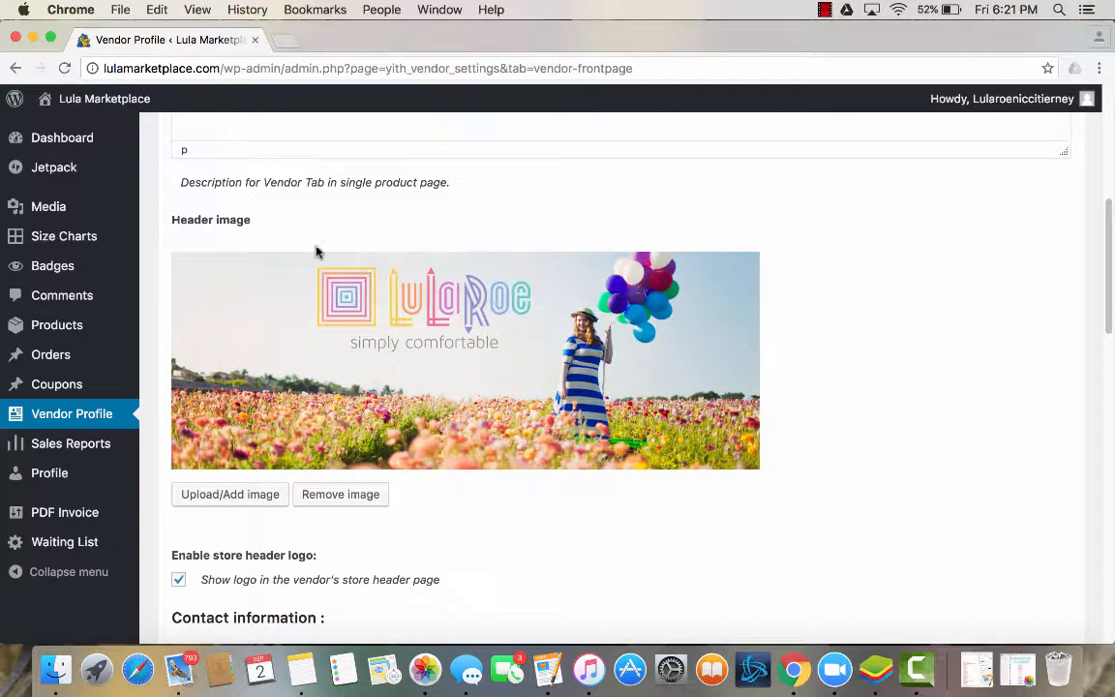
Start uploading a new header image by choosing a file from the computer.
click(259, 499)
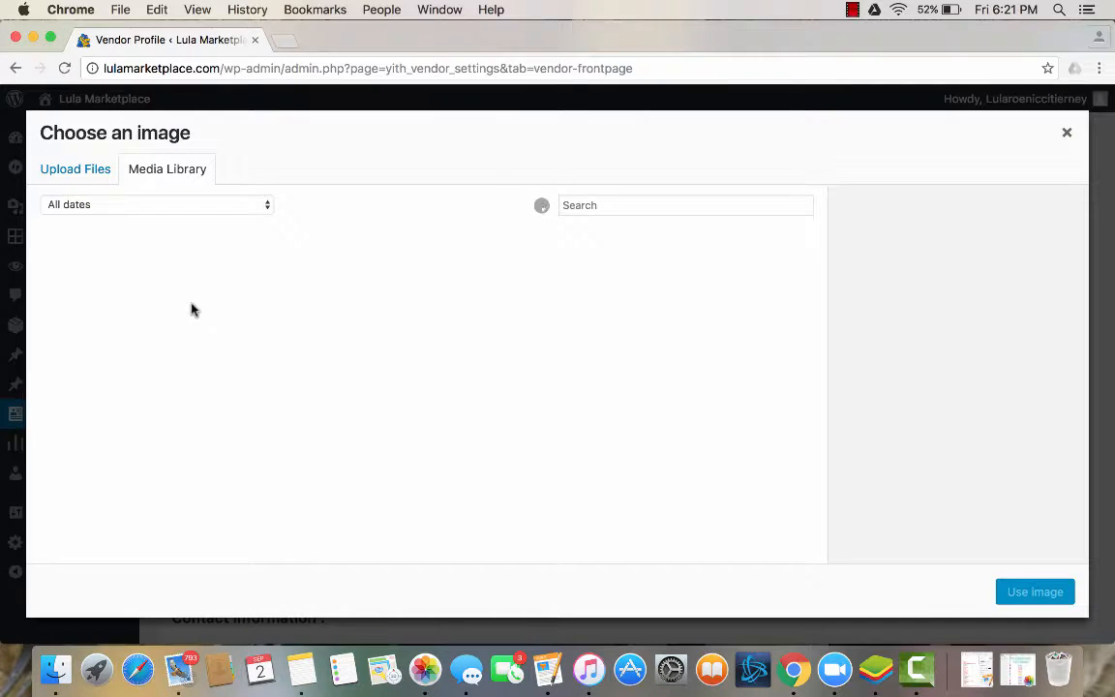
click(80, 170)
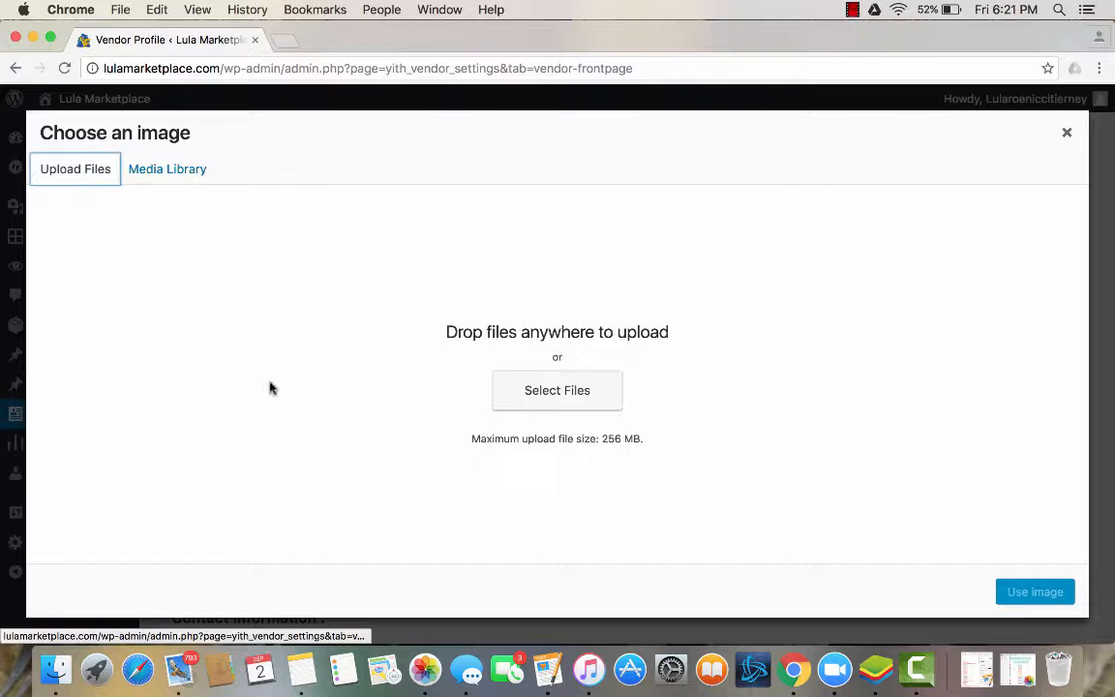
click(554, 405)
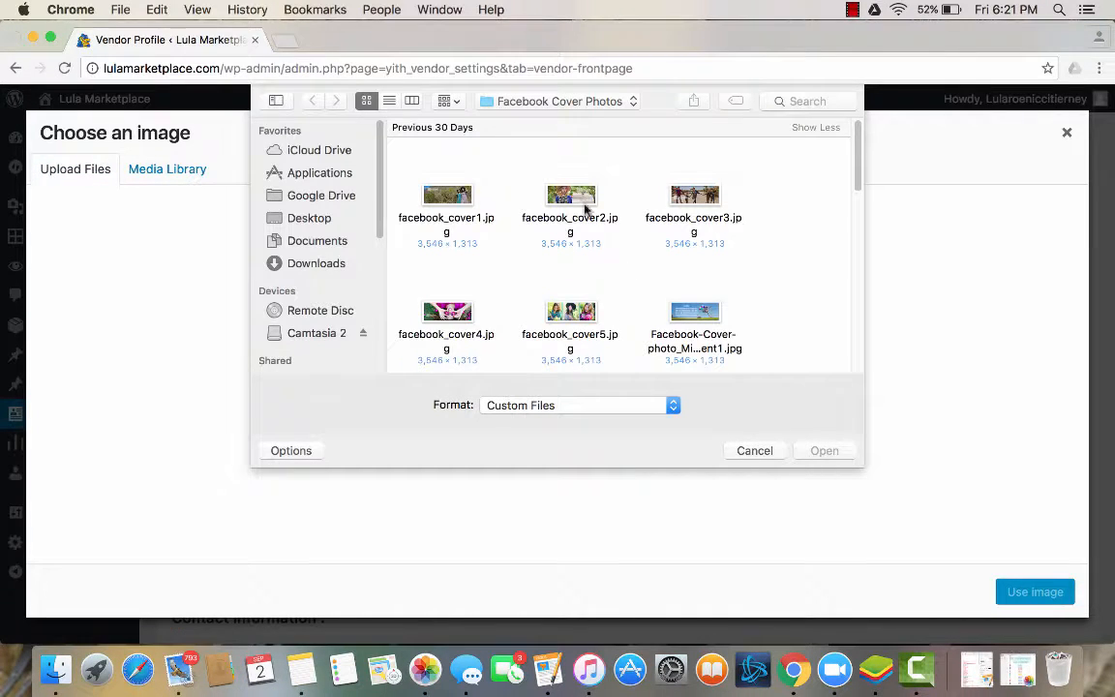
Browse the LLR Files folder and open its Facebook Cover Photos subfolder.
click(584, 104)
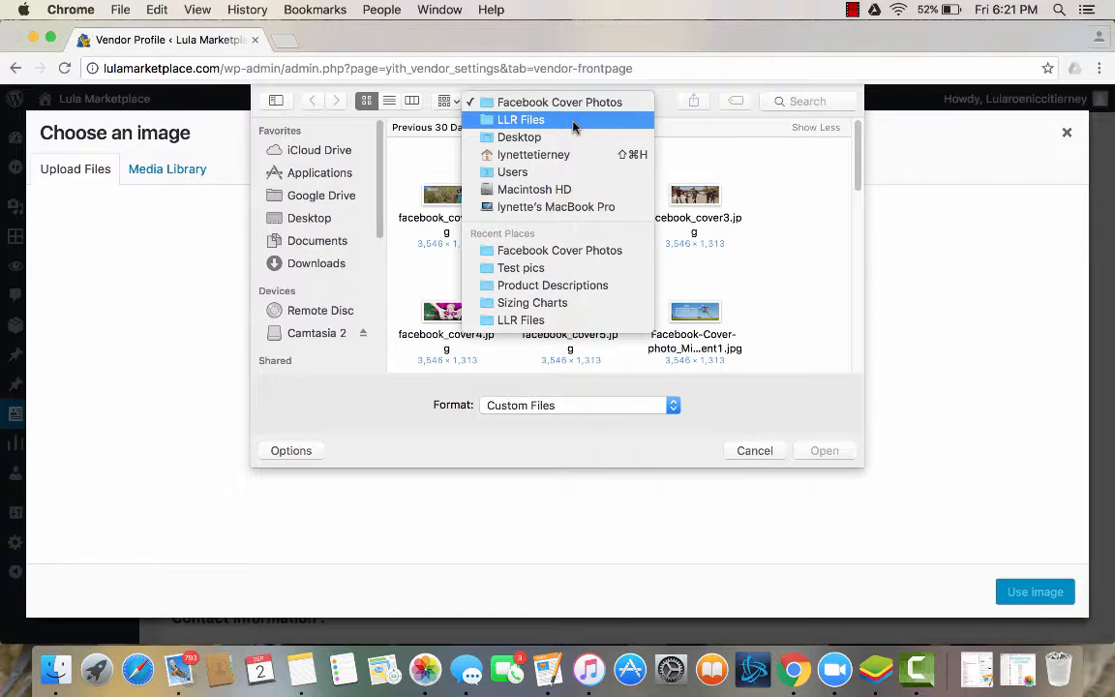
click(575, 121)
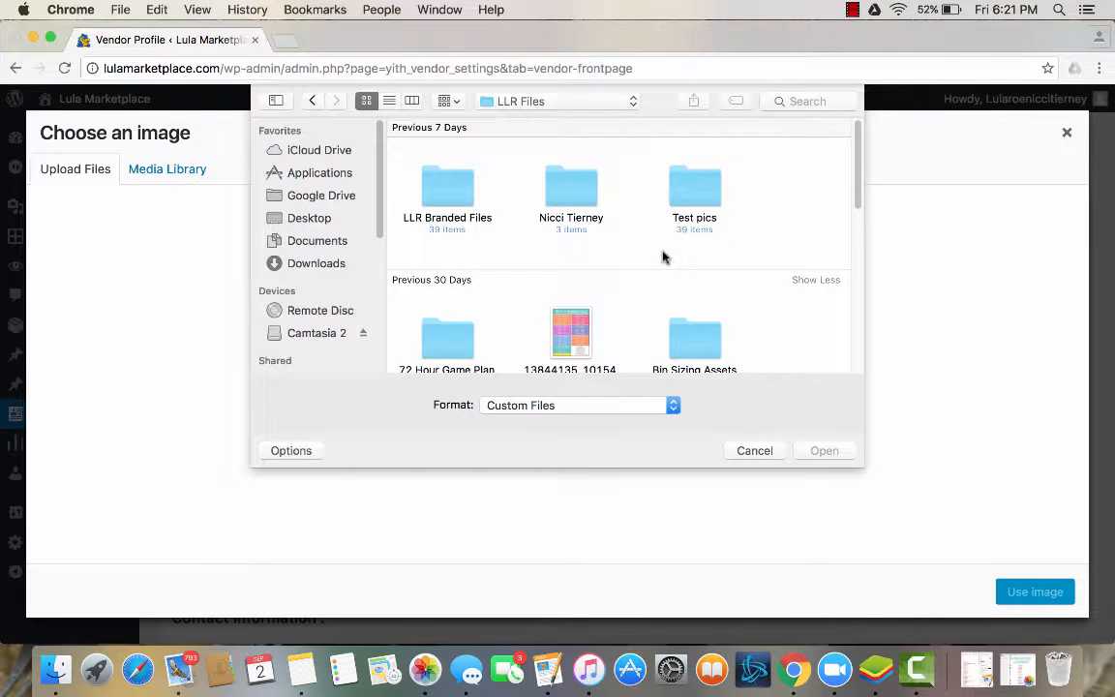
scroll(663, 257, down, 1)
scroll(663, 256, down, 4)
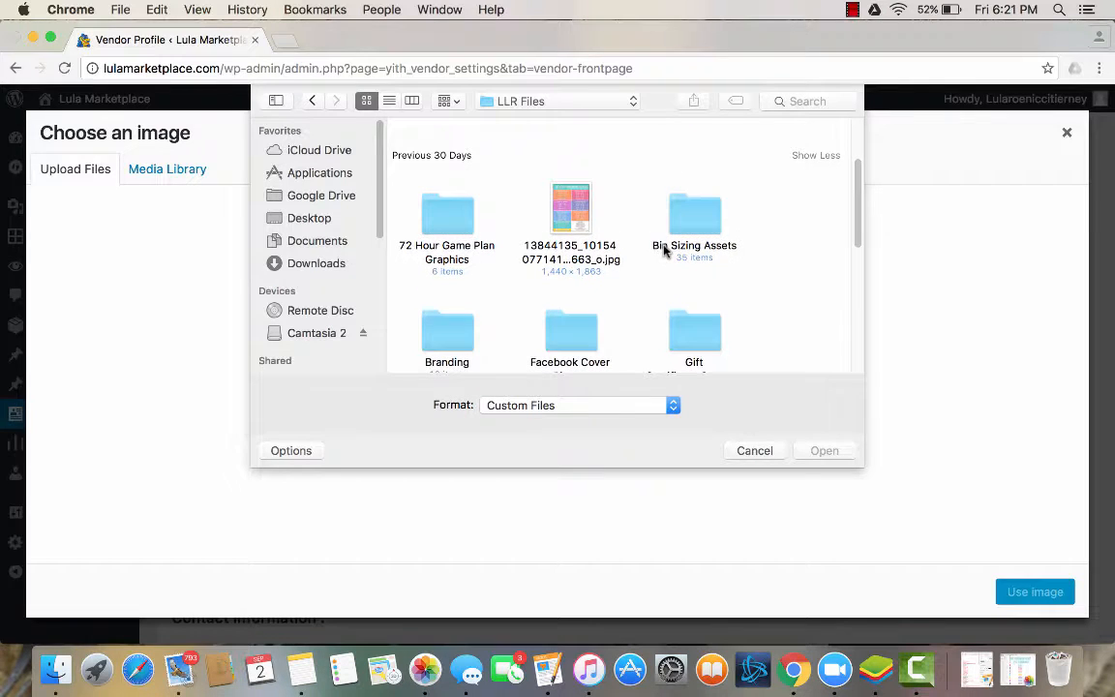
scroll(663, 257, down, 6)
scroll(663, 251, down, 4)
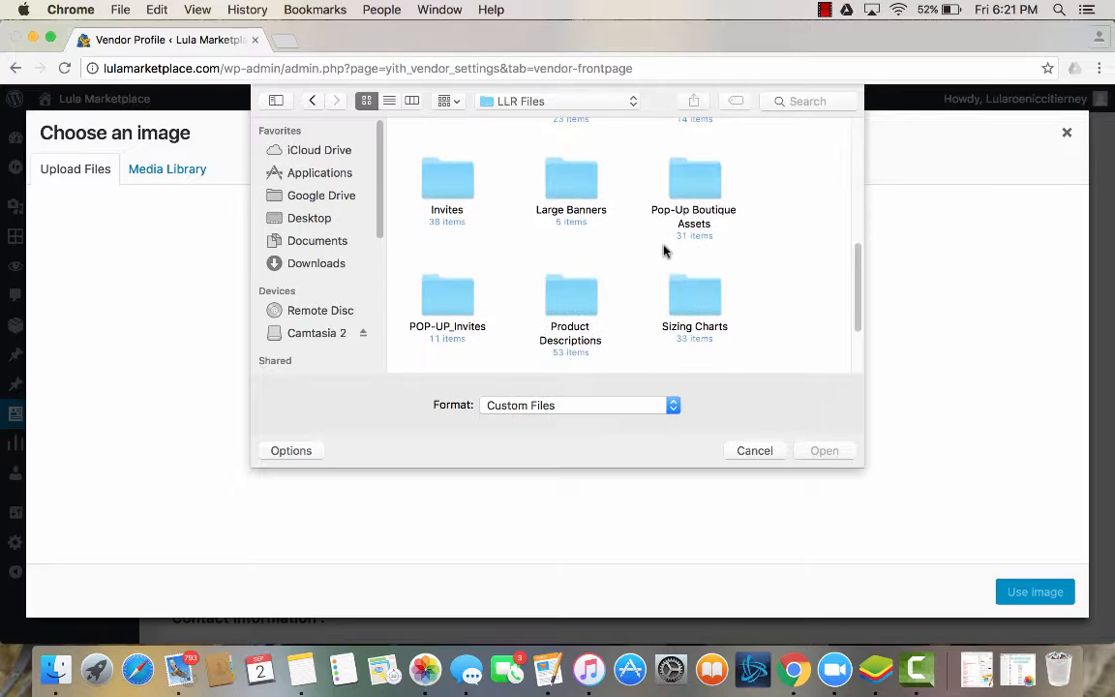
scroll(709, 338, up, 5)
scroll(710, 334, up, 2)
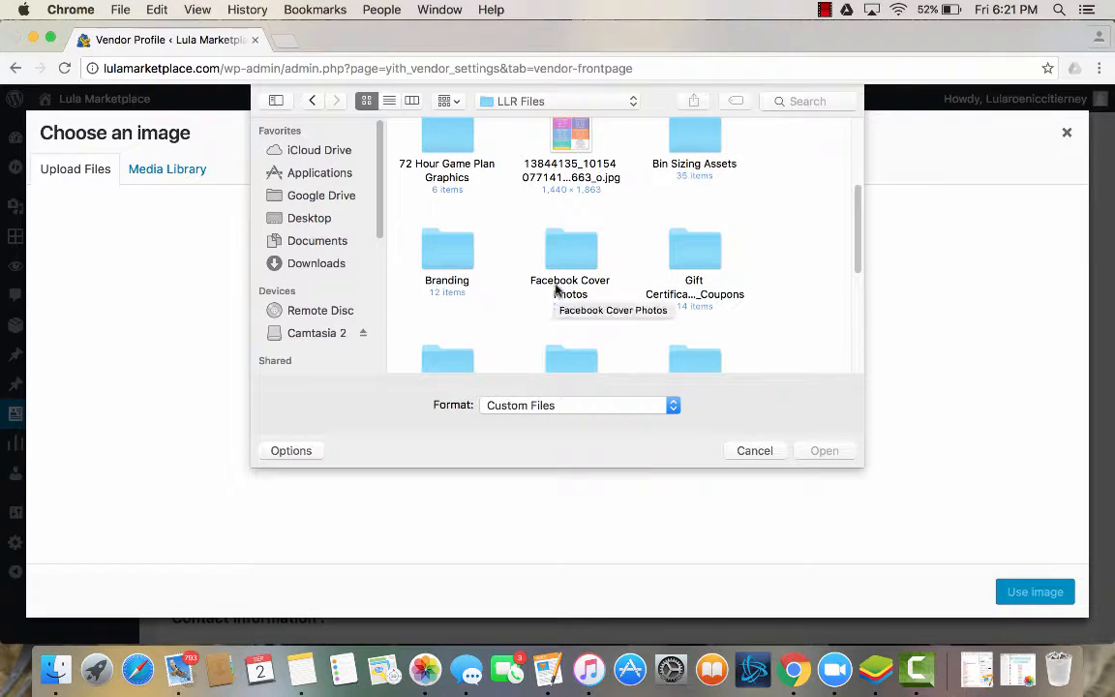
double_click(571, 253)
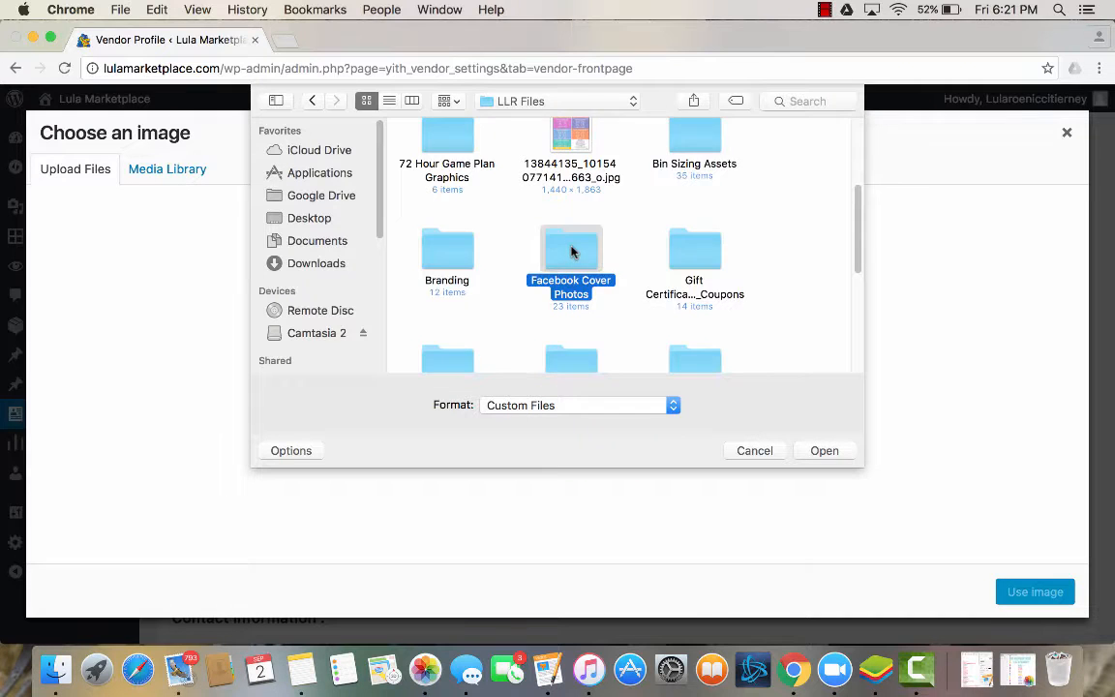
Upload fbcoversummer3.jpg from the Facebook Cover Photos folder and use it as the shop's header image.
scroll(693, 252, down, 5)
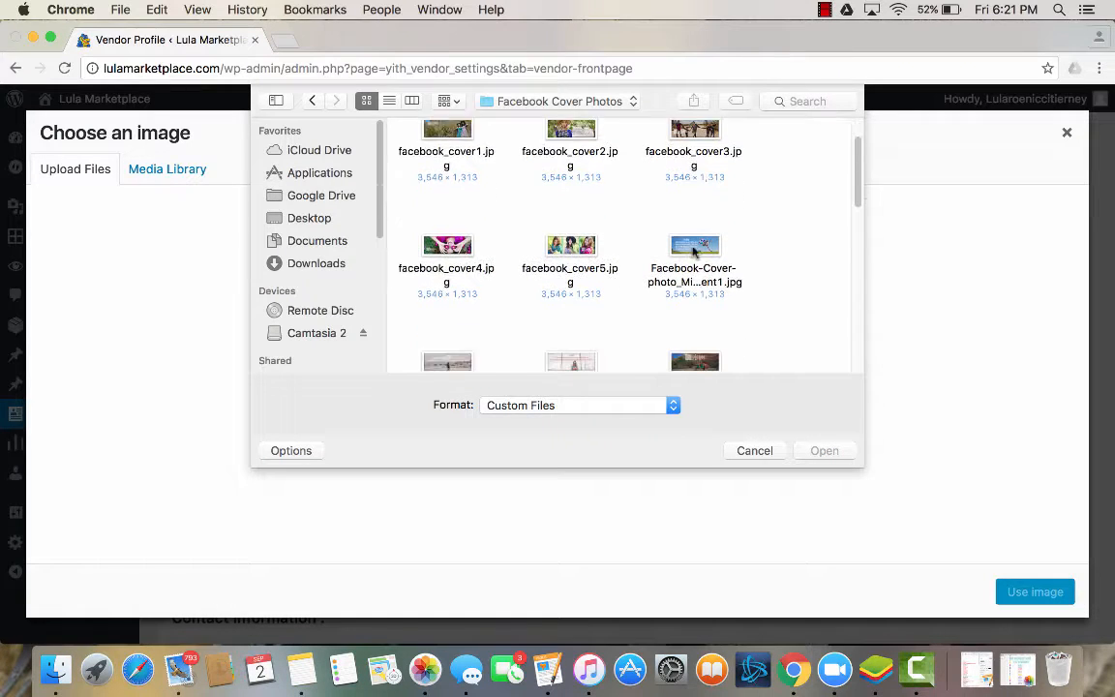
scroll(701, 253, down, 1)
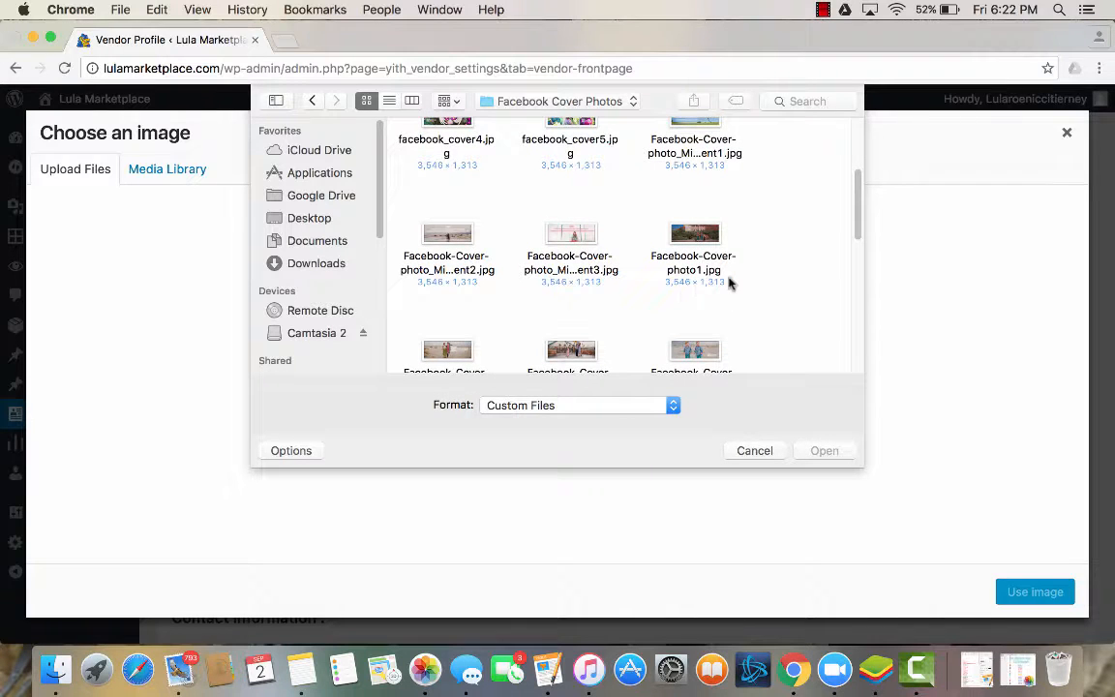
scroll(730, 282, down, 5)
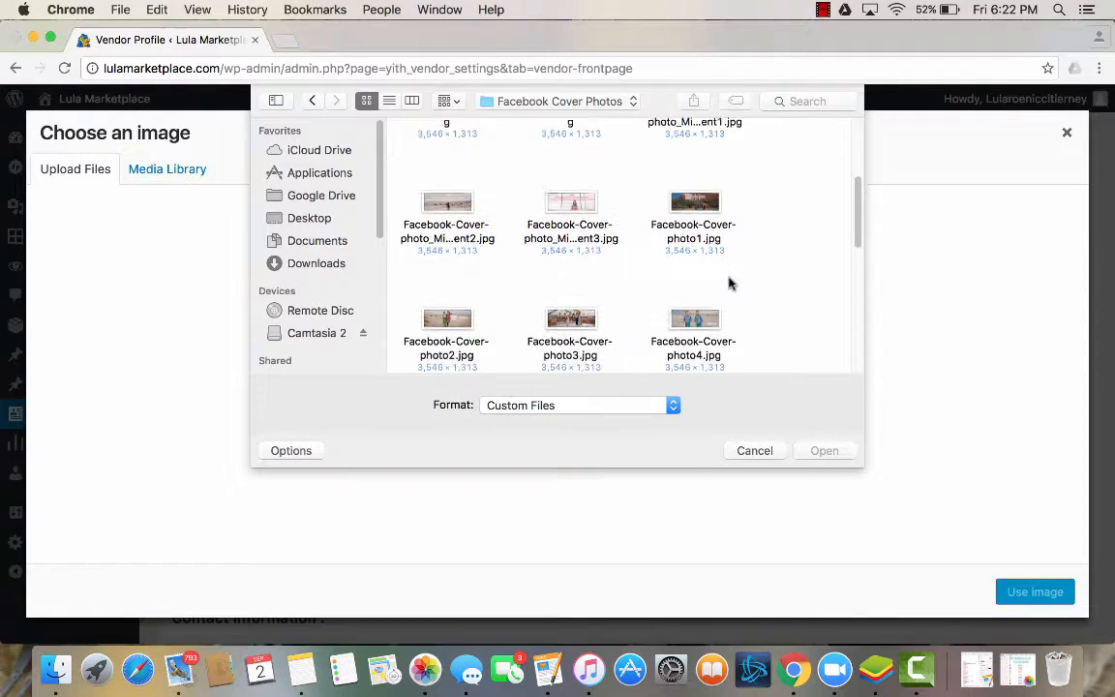
scroll(760, 286, down, 6)
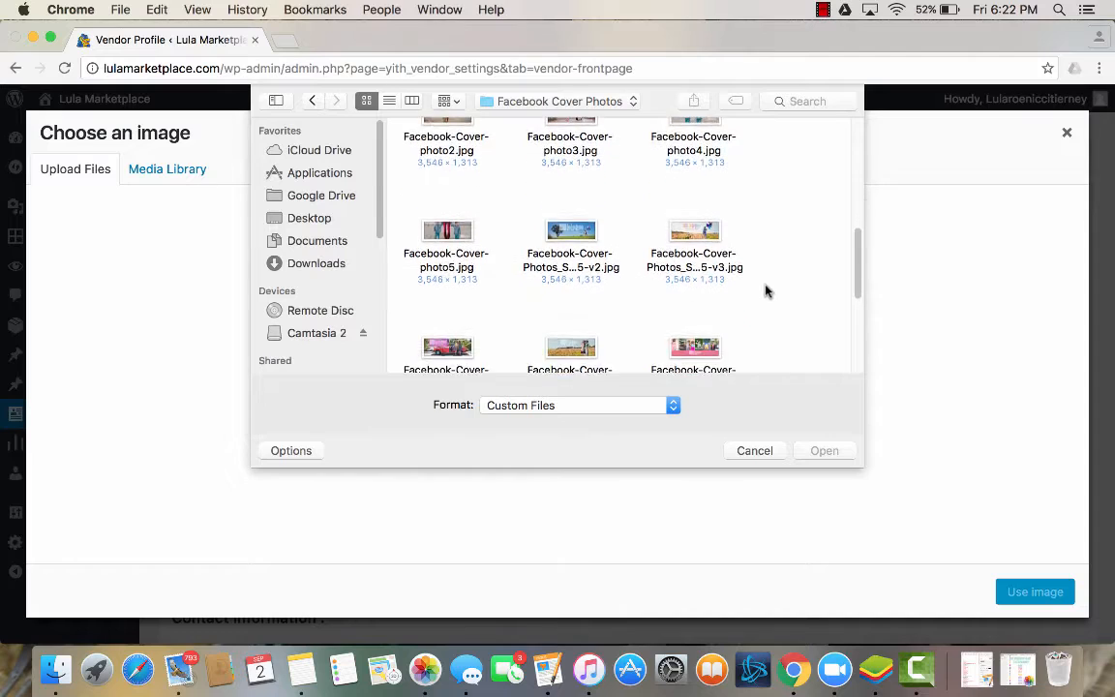
scroll(769, 297, down, 3)
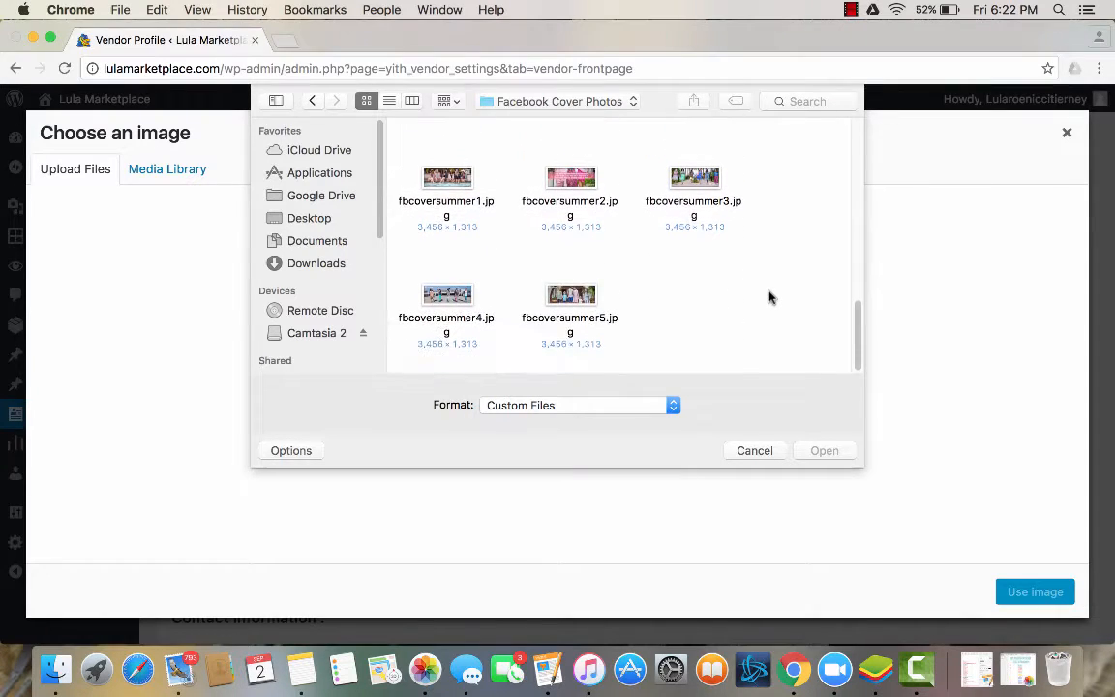
click(694, 184)
double_click(694, 184)
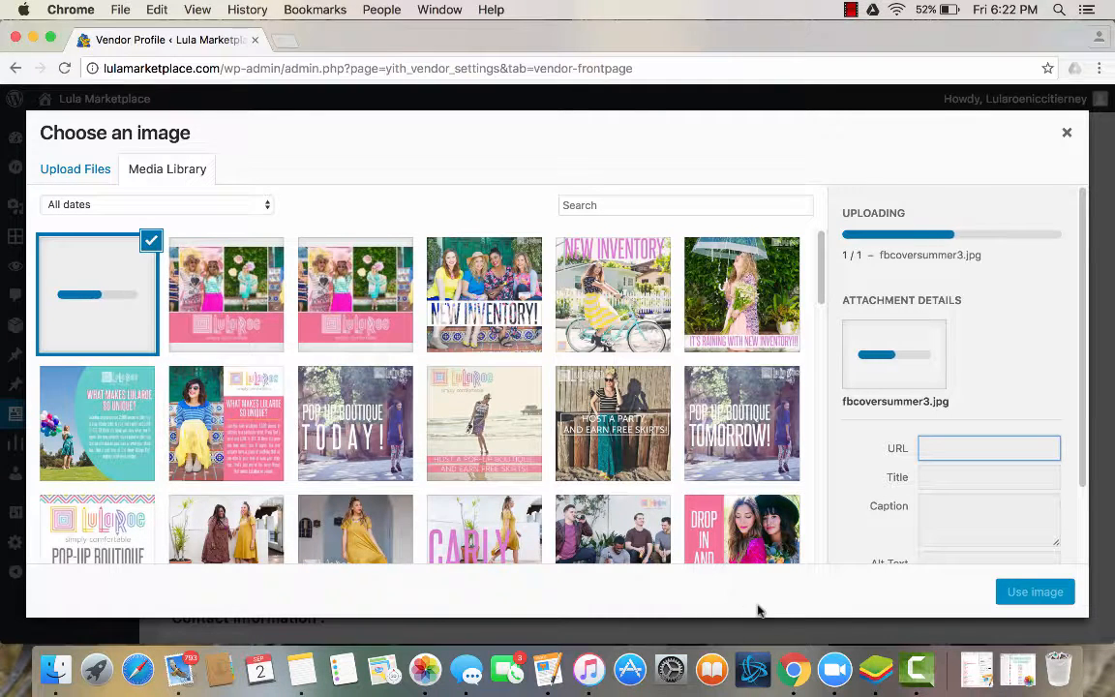
click(1024, 603)
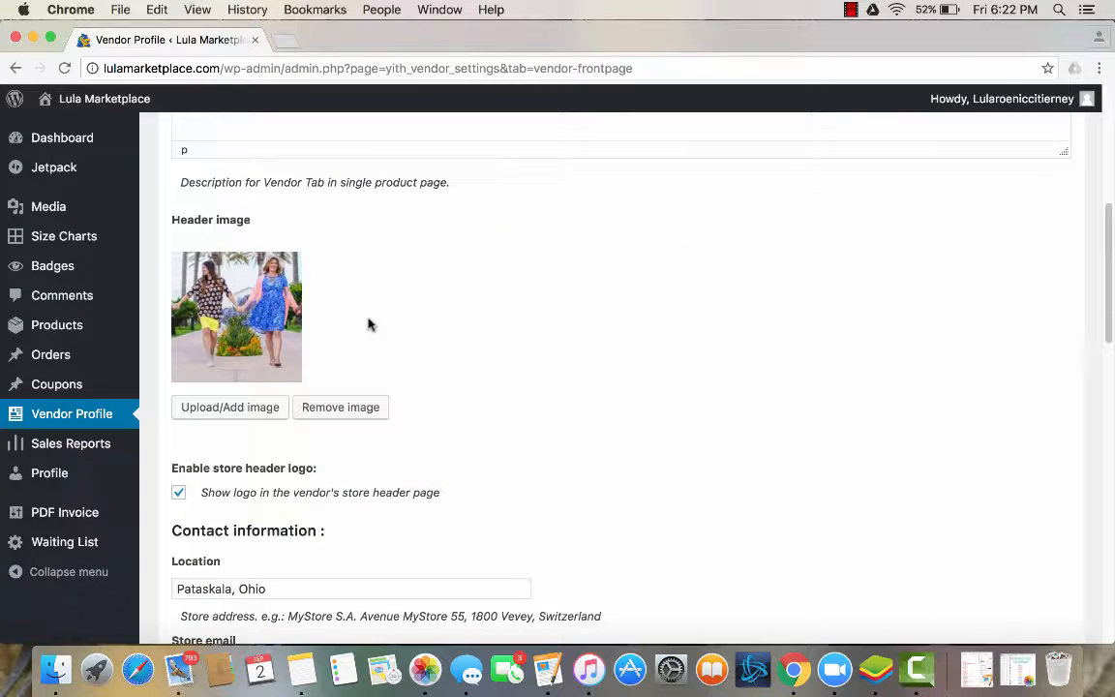
Review the store header logo option and the contact fields for location, email, telephone, VAT/SSN and company legal notes.
scroll(443, 433, down, 4)
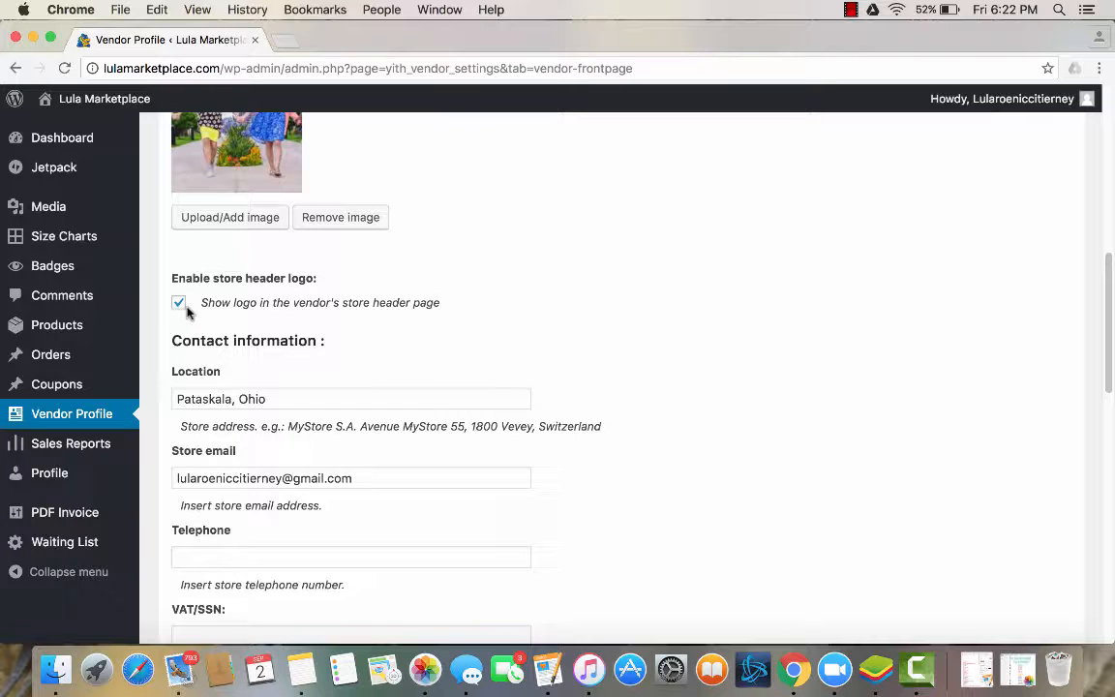
scroll(187, 310, down, 3)
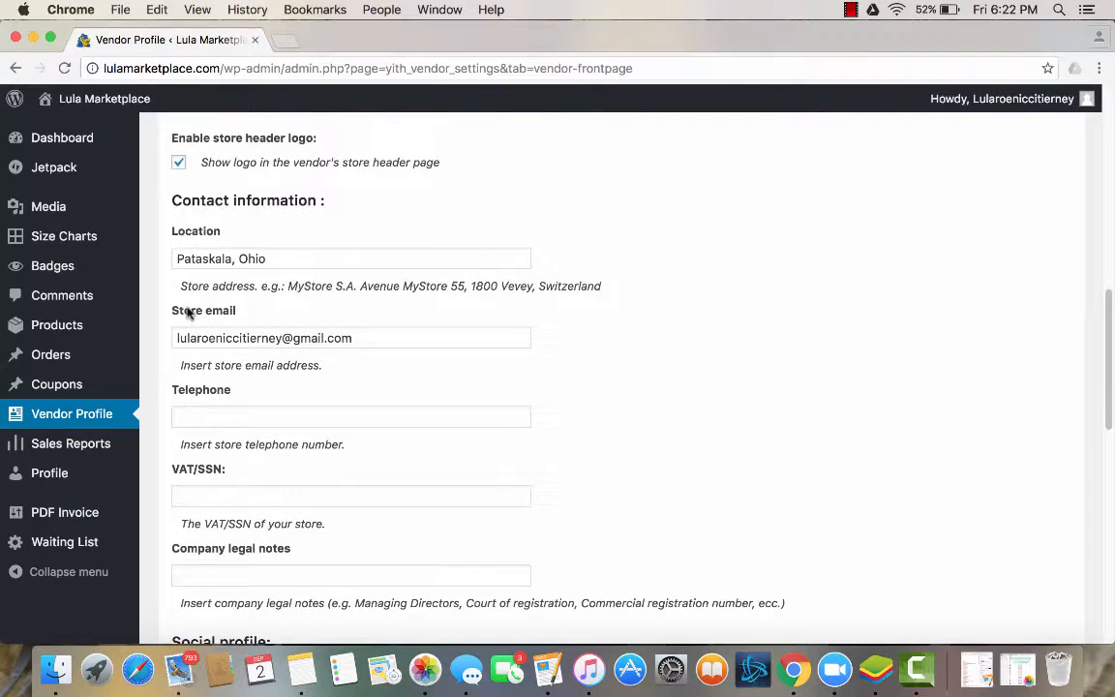
scroll(256, 237, down, 2)
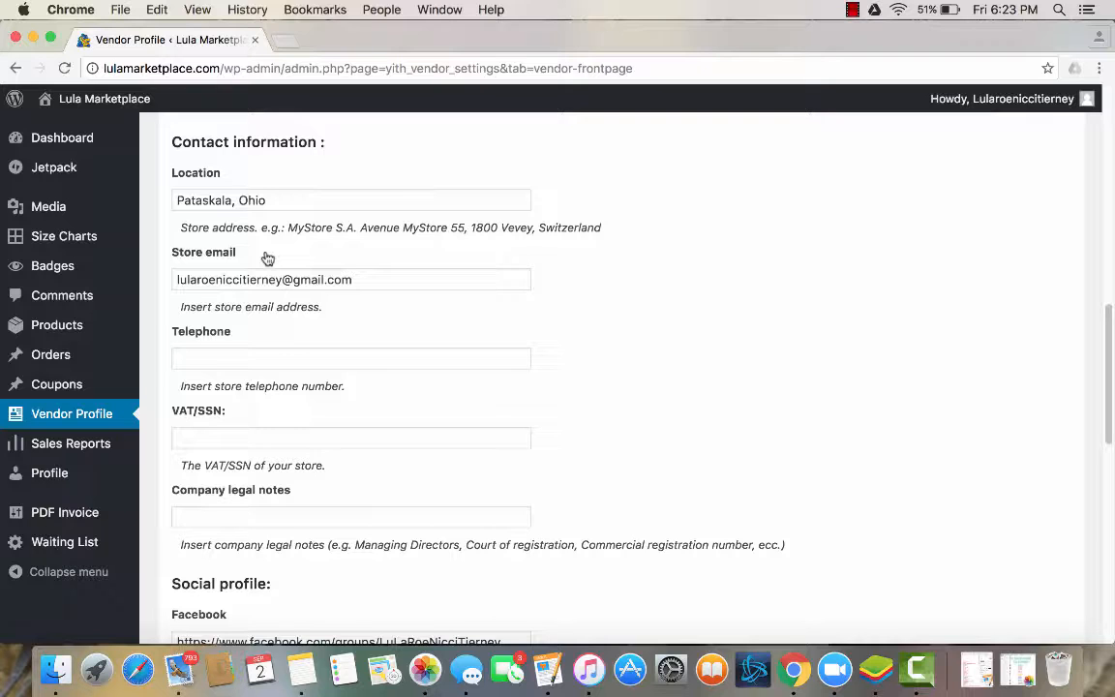
scroll(267, 258, down, 2)
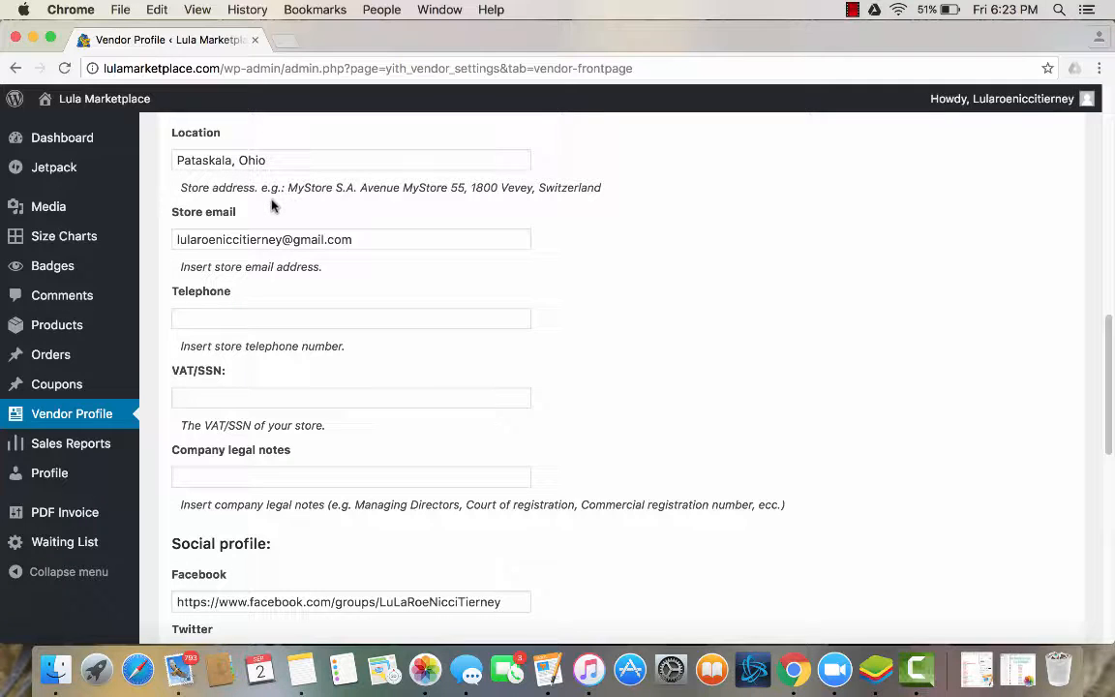
scroll(250, 184, down, 2)
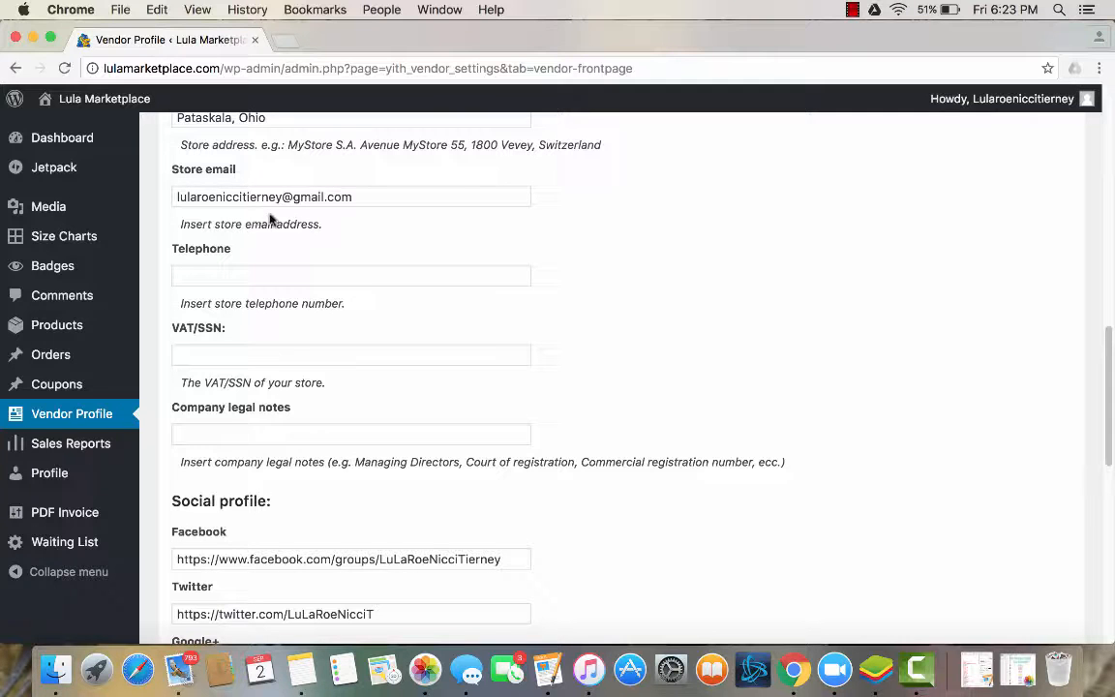
scroll(271, 217, down, 2)
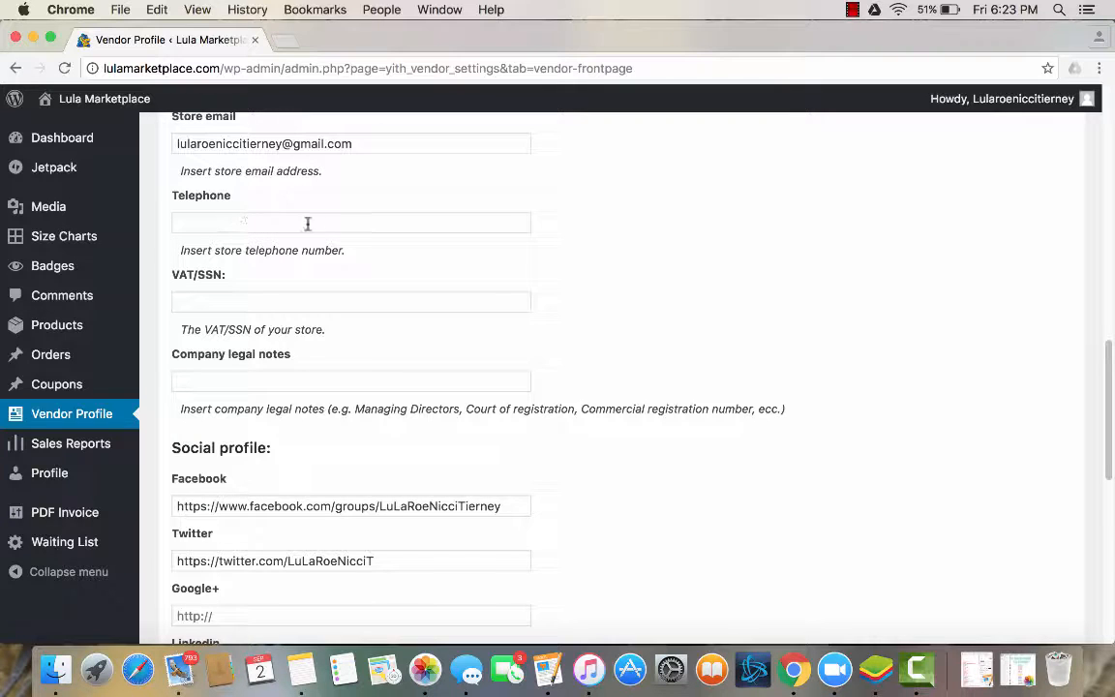
click(242, 222)
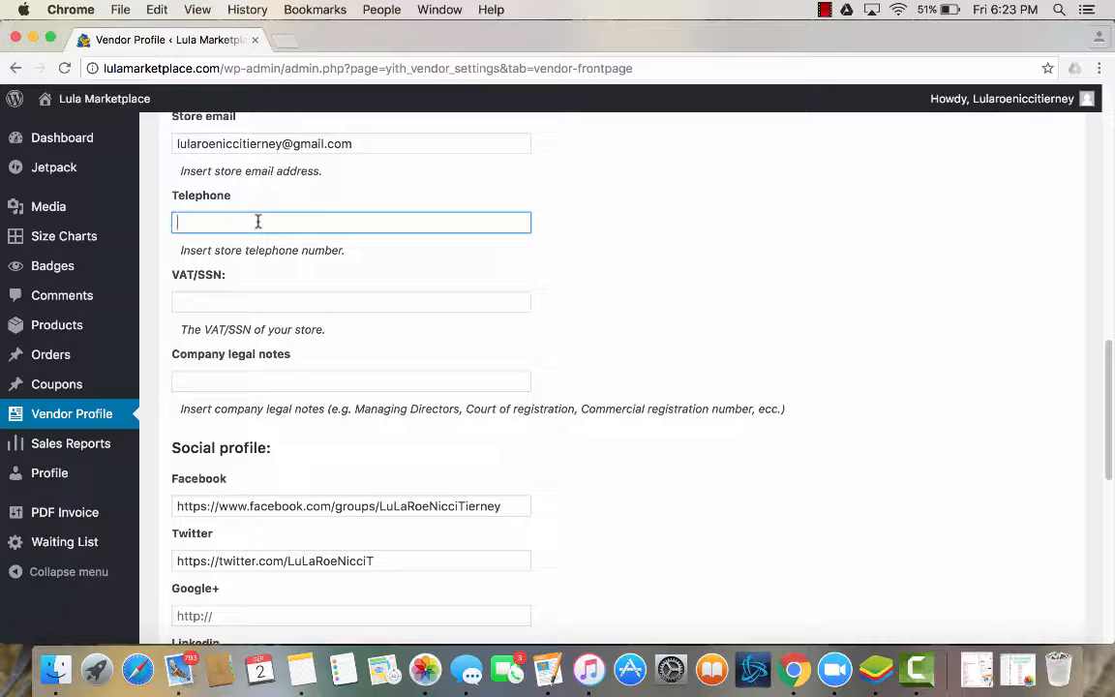
scroll(258, 222, down, 3)
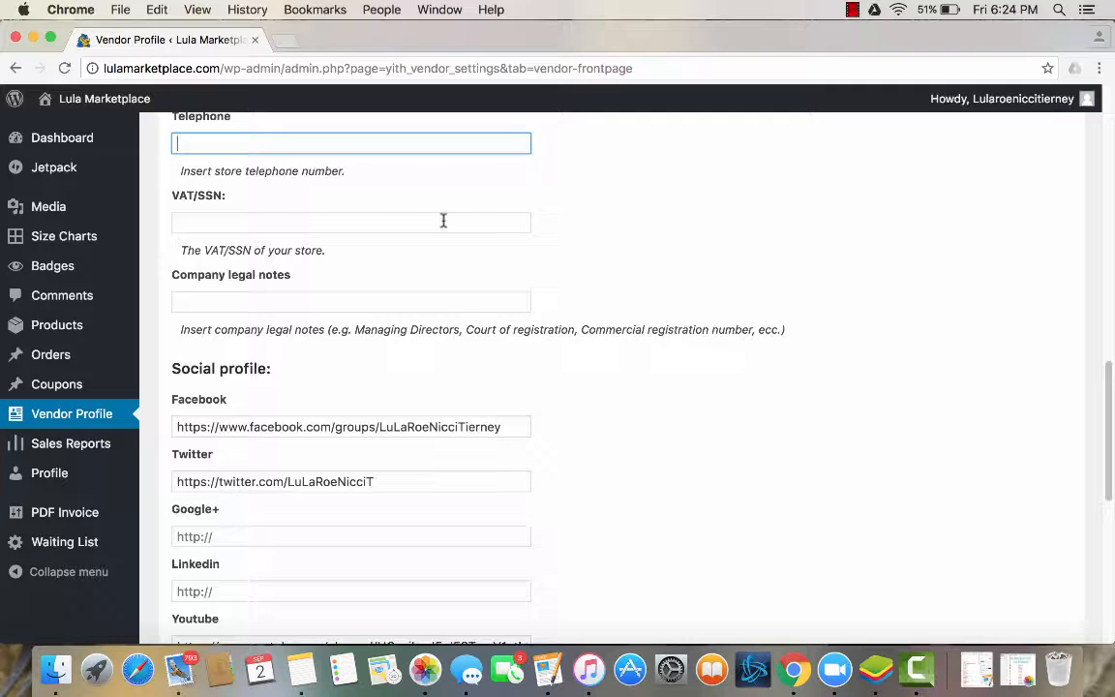
scroll(443, 219, down, 1)
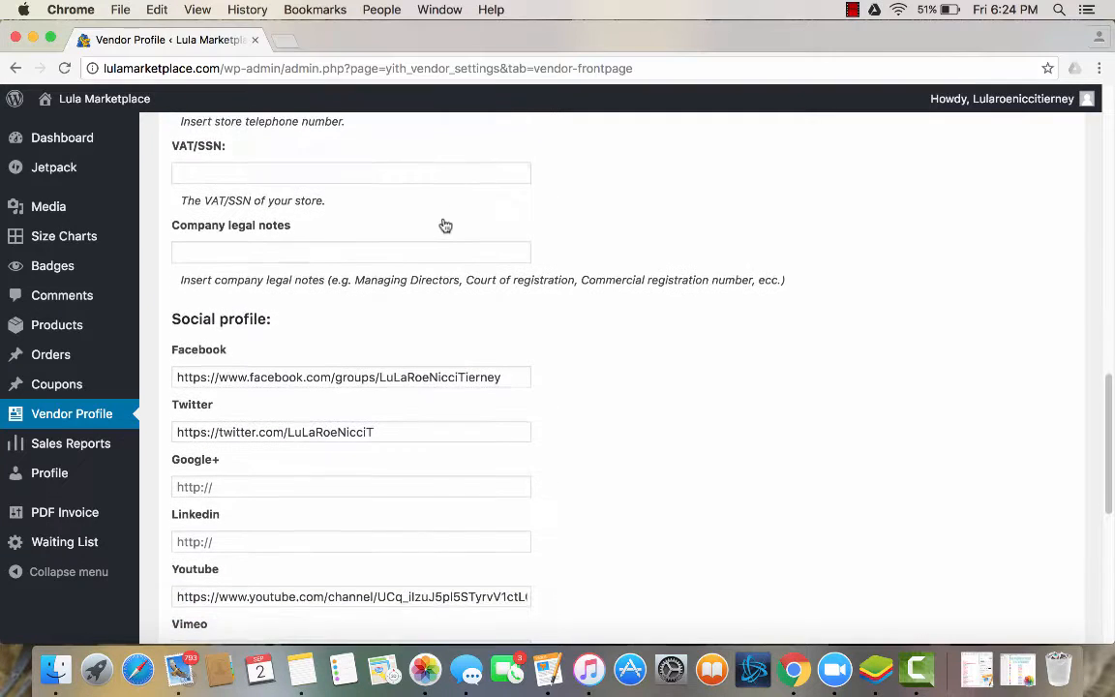
scroll(445, 226, down, 1)
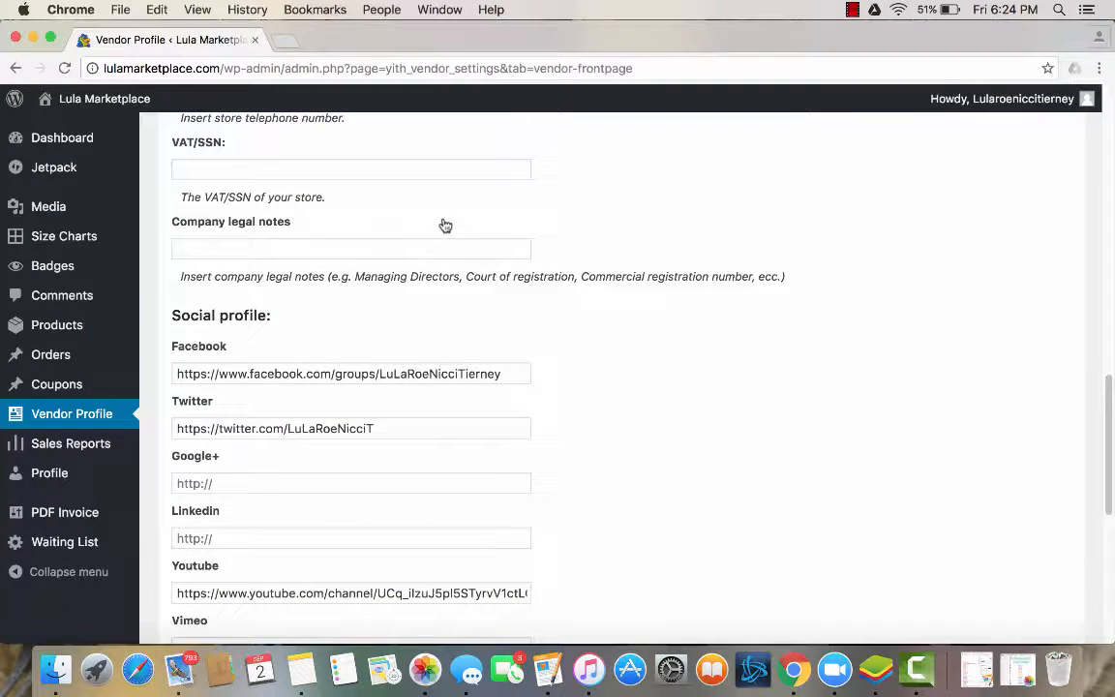
Examine the social profile link fields, from Facebook and Twitter through Youtube and Instagram to Tripadvisor.
scroll(475, 339, down, 1)
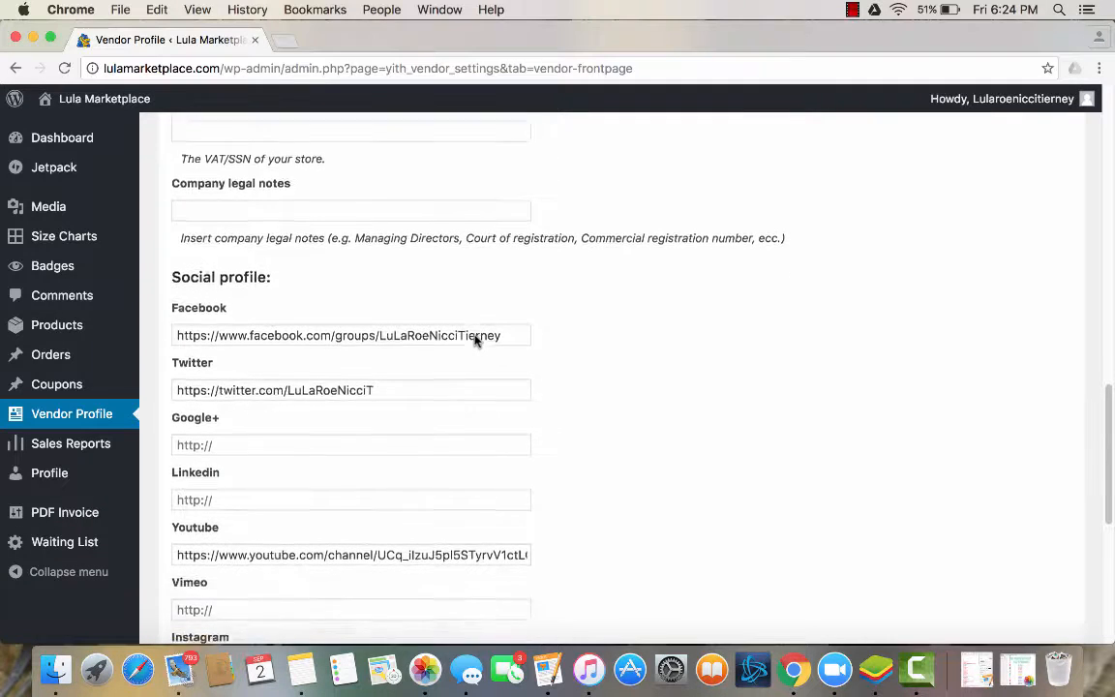
scroll(475, 339, down, 1)
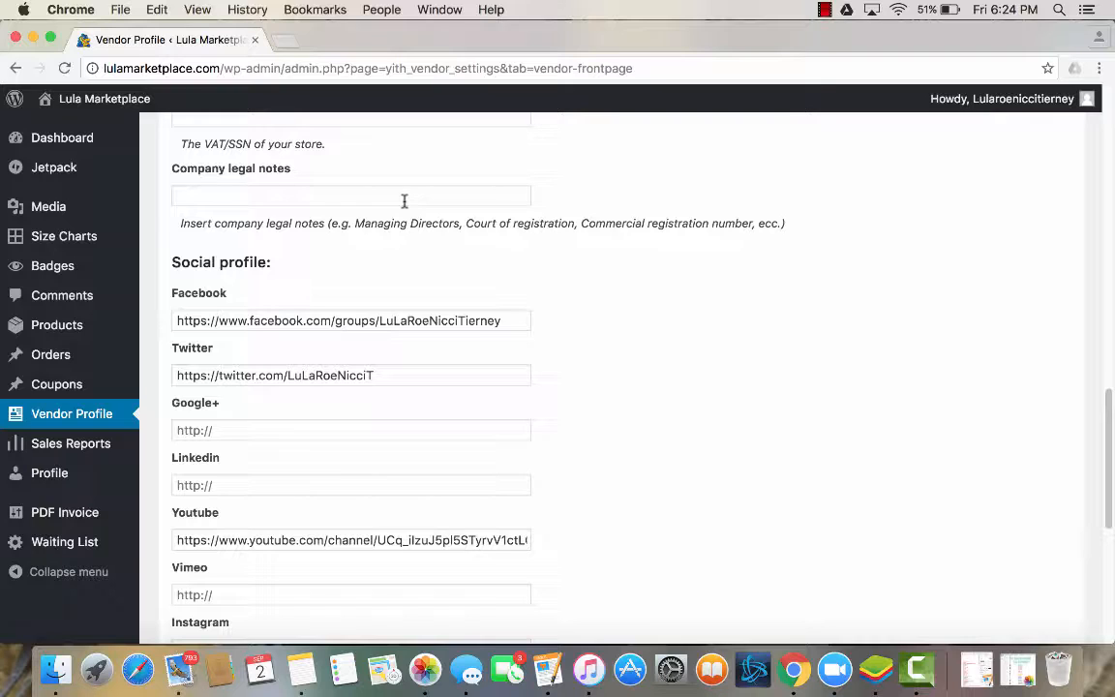
scroll(404, 200, down, 2)
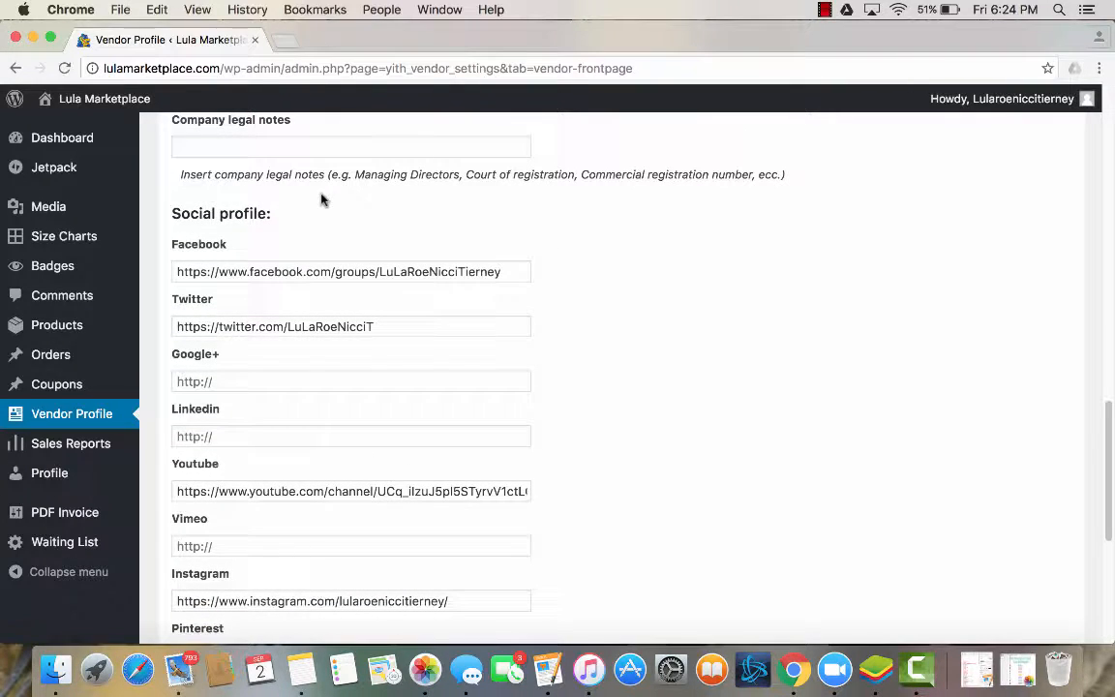
scroll(323, 199, down, 2)
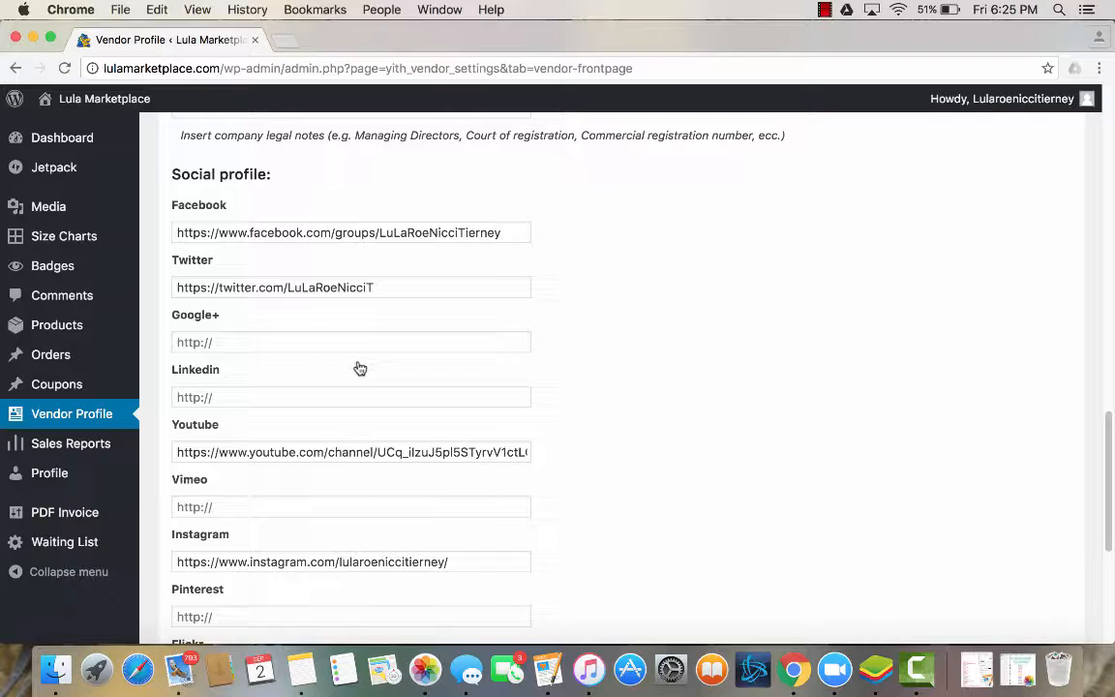
scroll(371, 328, down, 1)
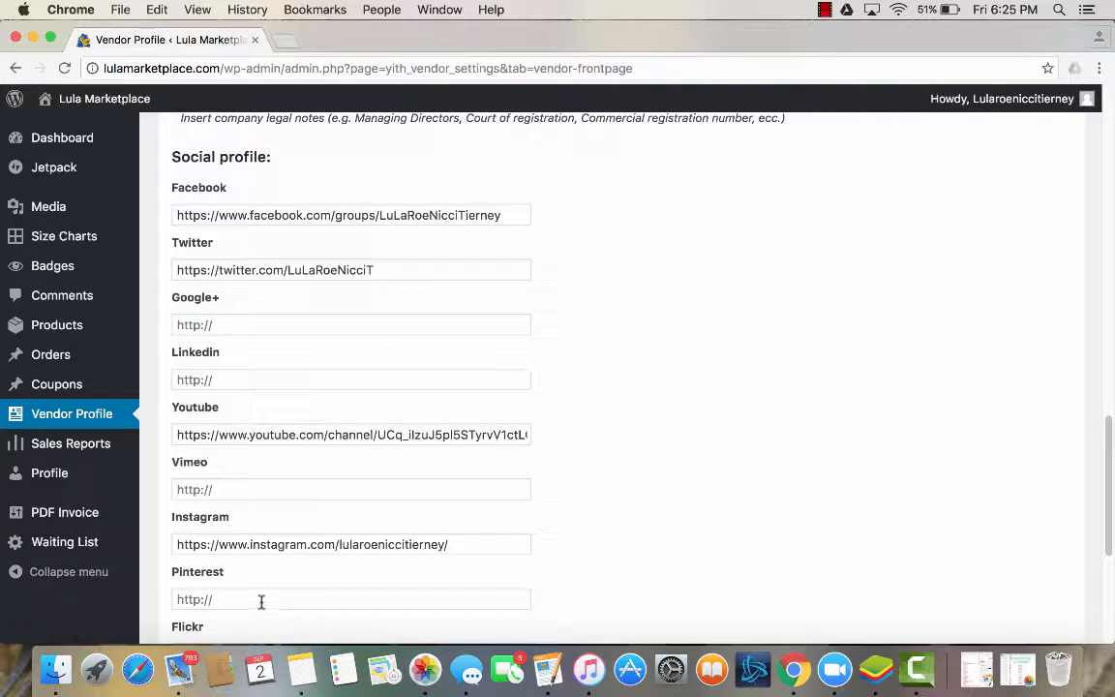
scroll(262, 602, down, 1)
scroll(261, 602, up, 1)
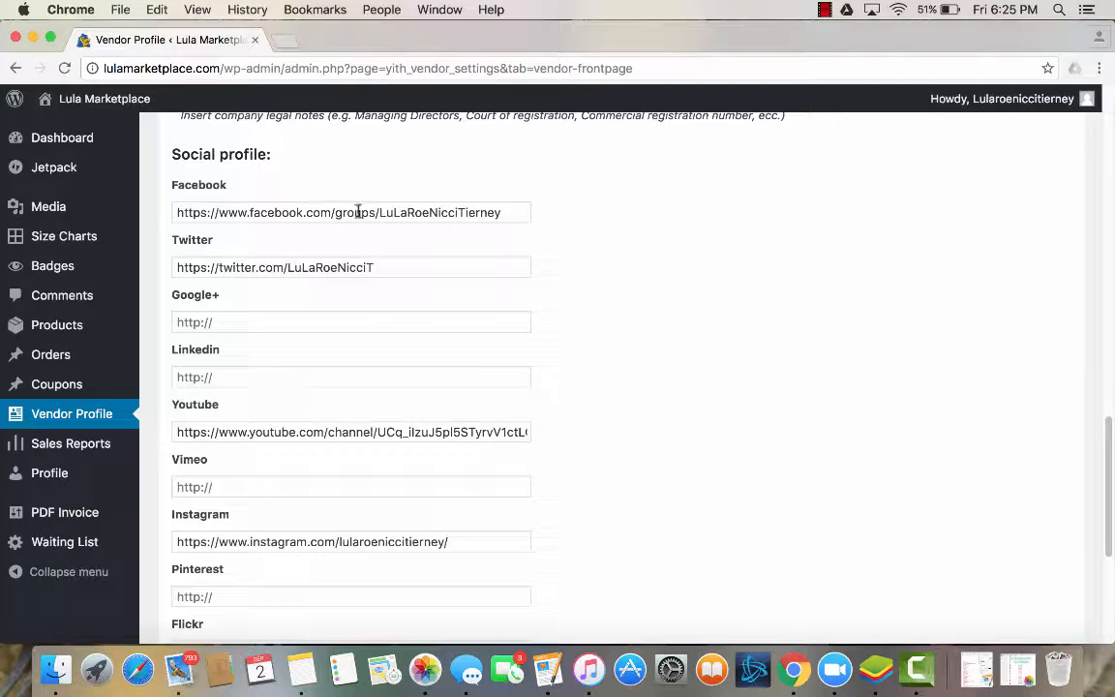
scroll(343, 271, down, 3)
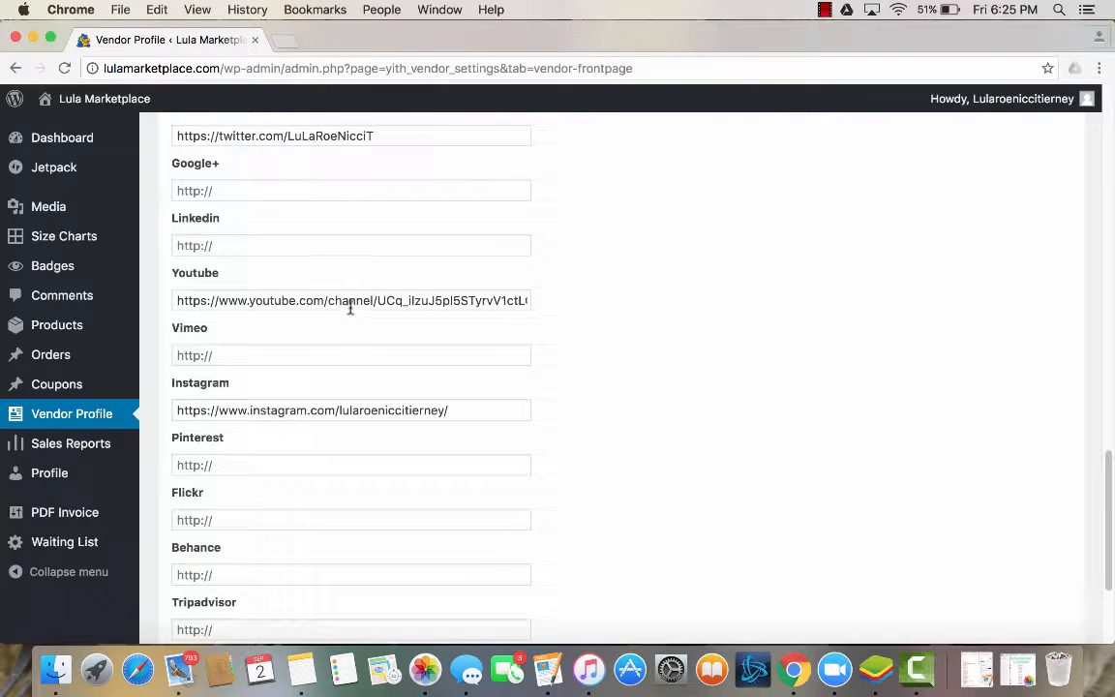
scroll(349, 308, down, 1)
scroll(351, 308, down, 1)
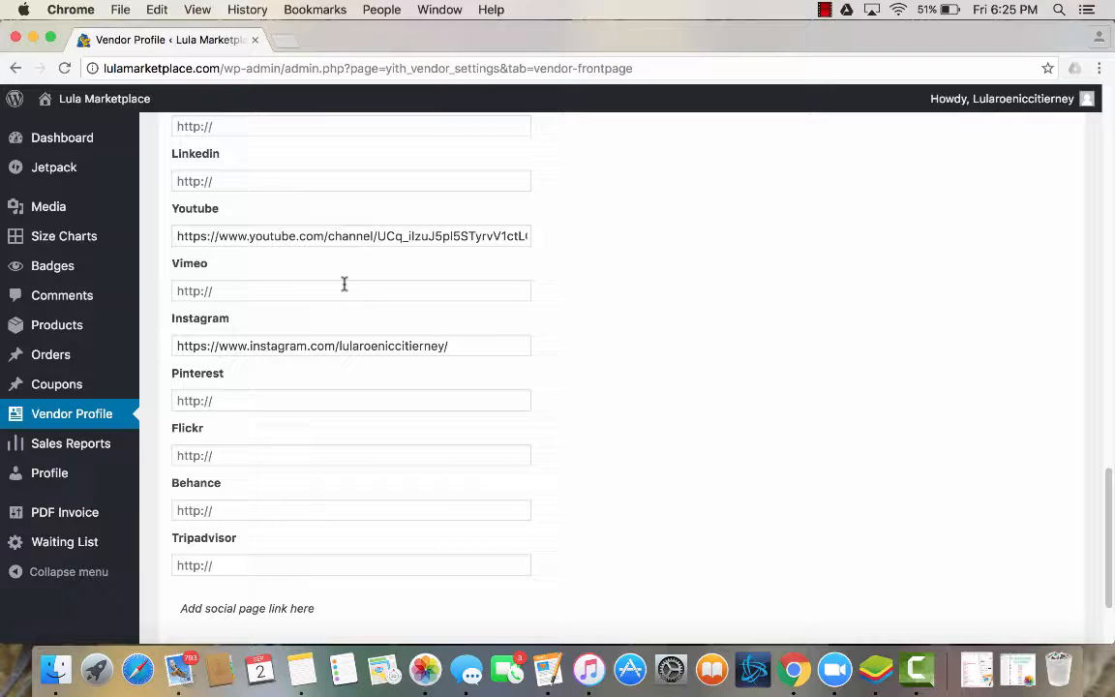
Recheck the front page form from the shop description to its end and save the front page settings.
scroll(343, 284, up, 3)
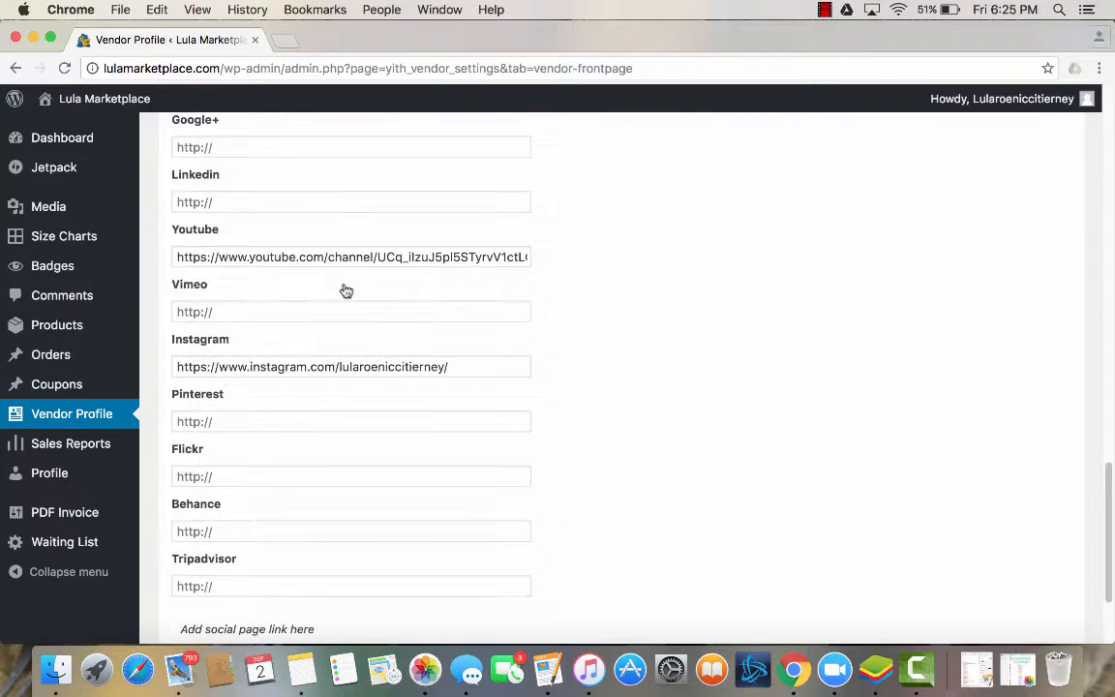
scroll(345, 290, up, 20)
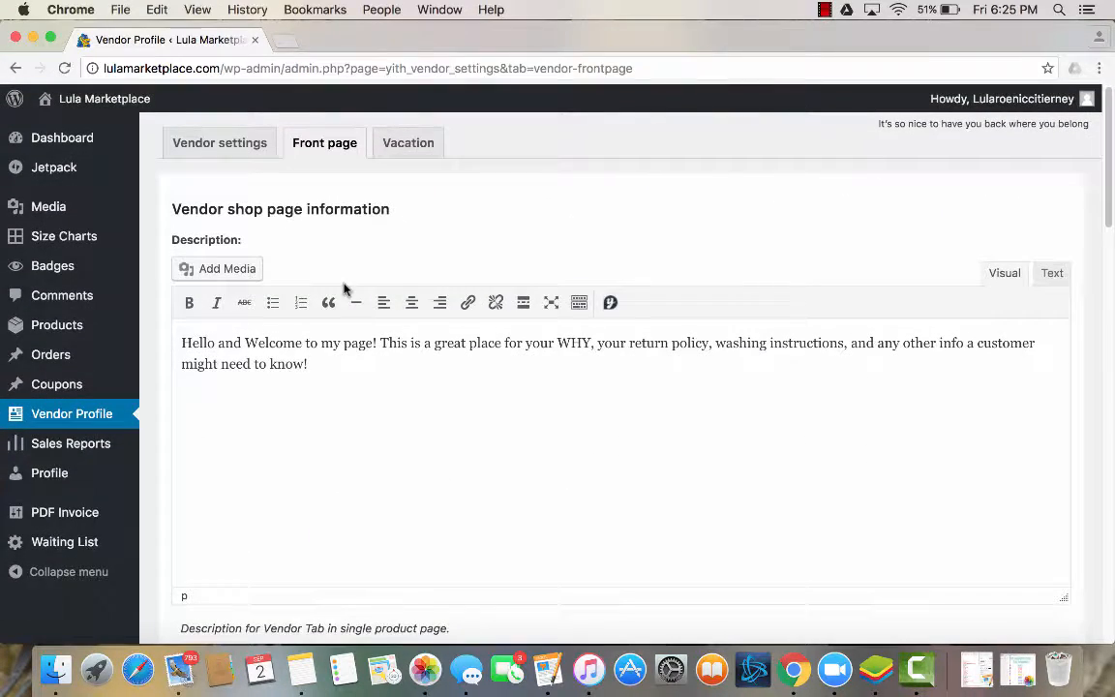
scroll(439, 535, down, 20)
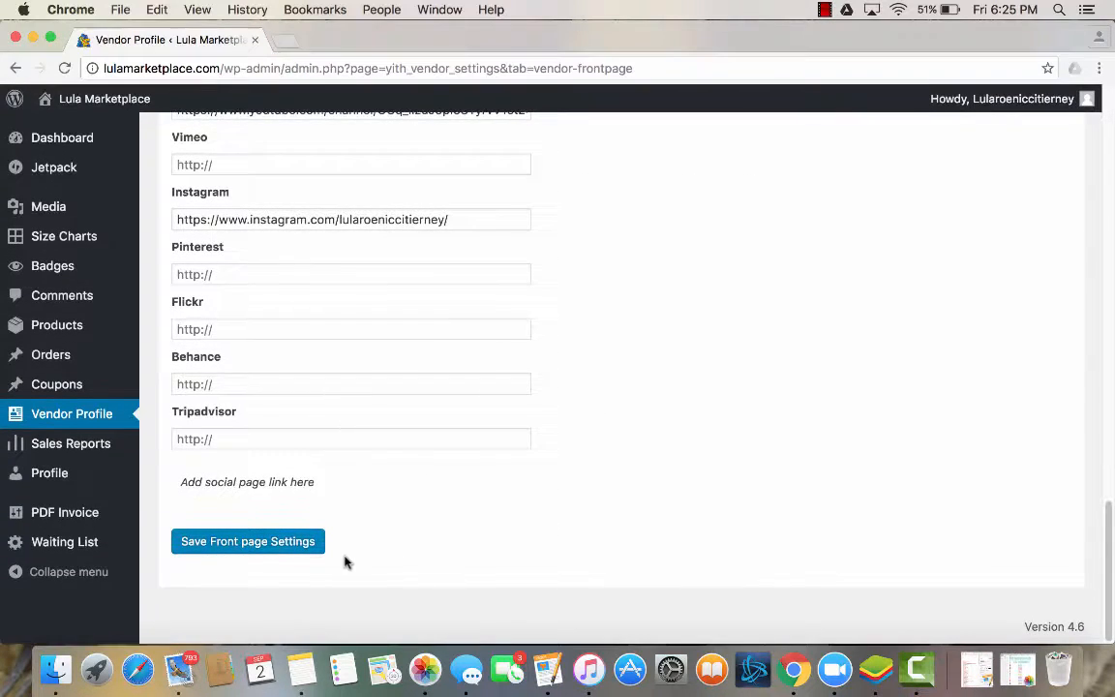
click(243, 543)
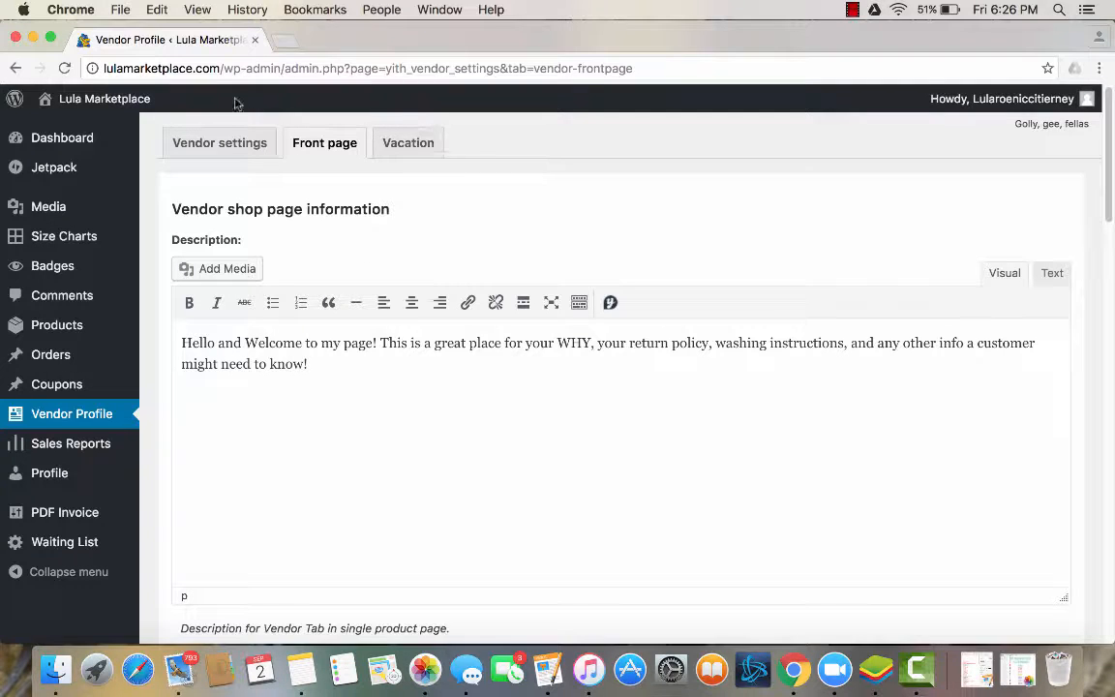
Visit the vendor's public store page and look through its product listings.
mouse_move(106, 109)
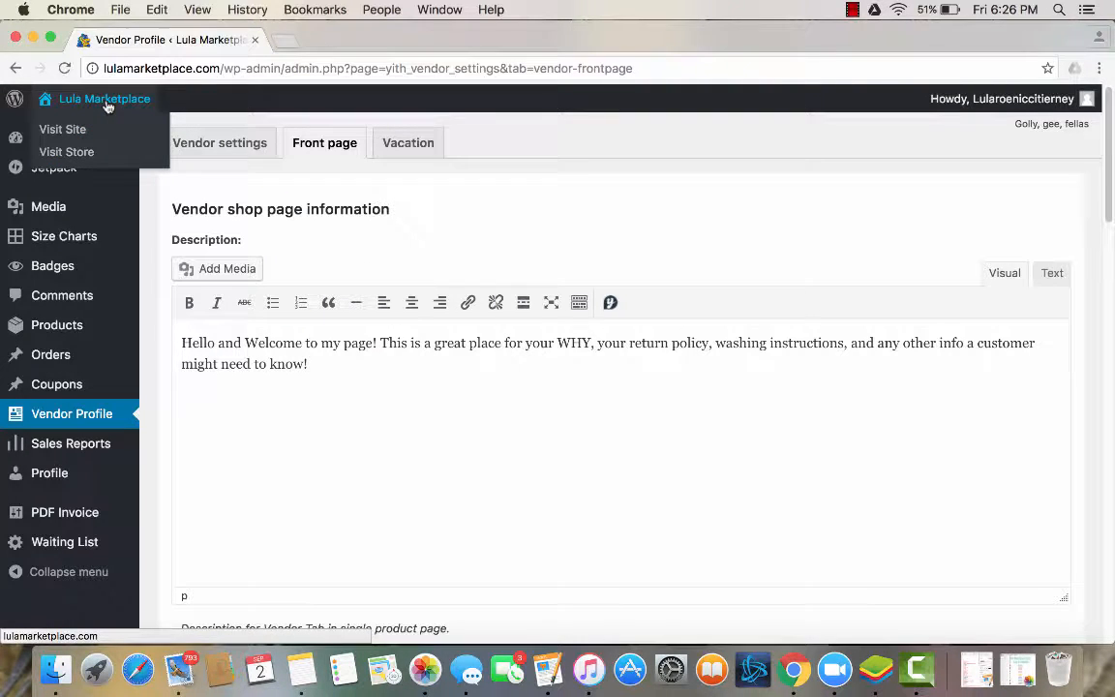
click(75, 153)
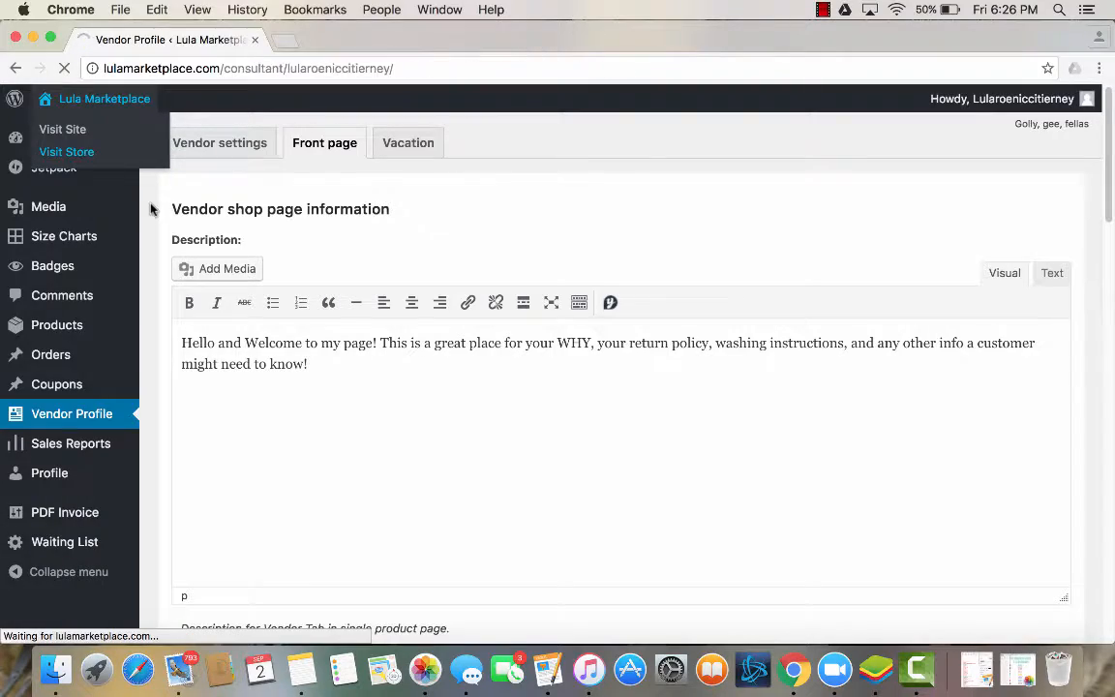
scroll(205, 354, down, 5)
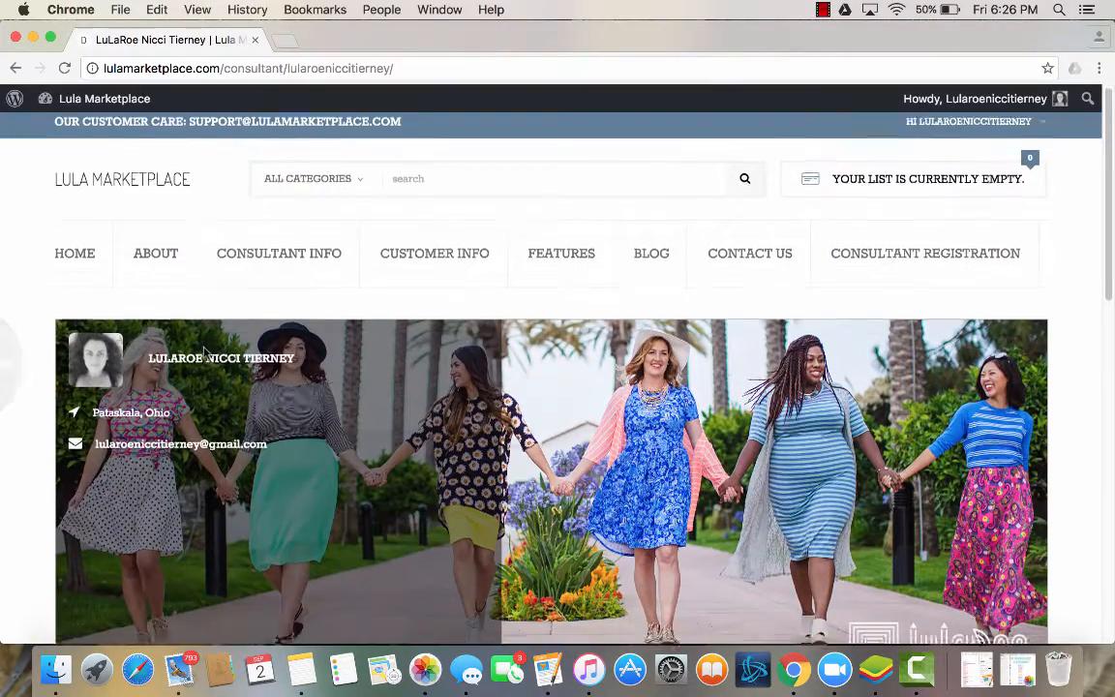
scroll(205, 354, down, 8)
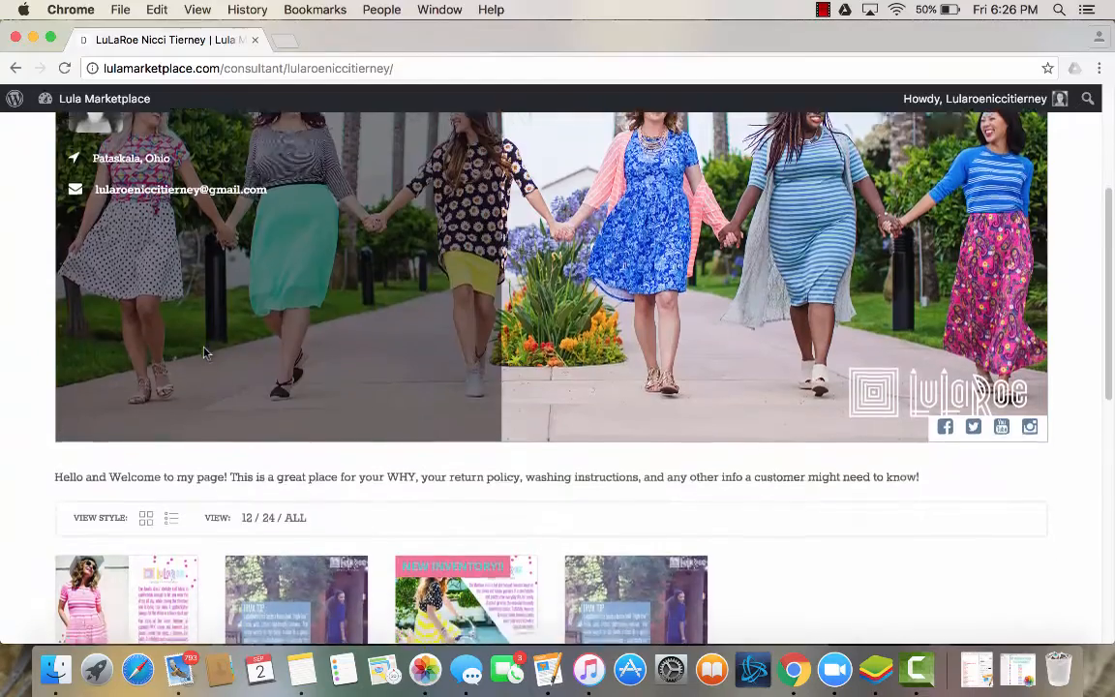
scroll(204, 353, down, 2)
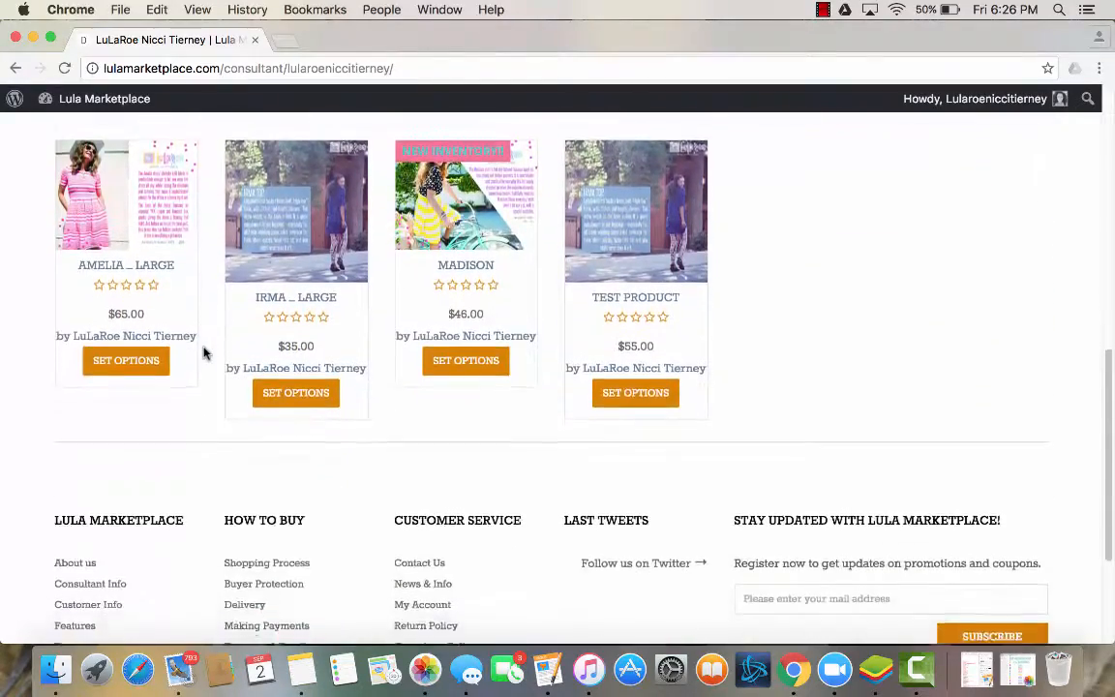
scroll(198, 350, up, 1)
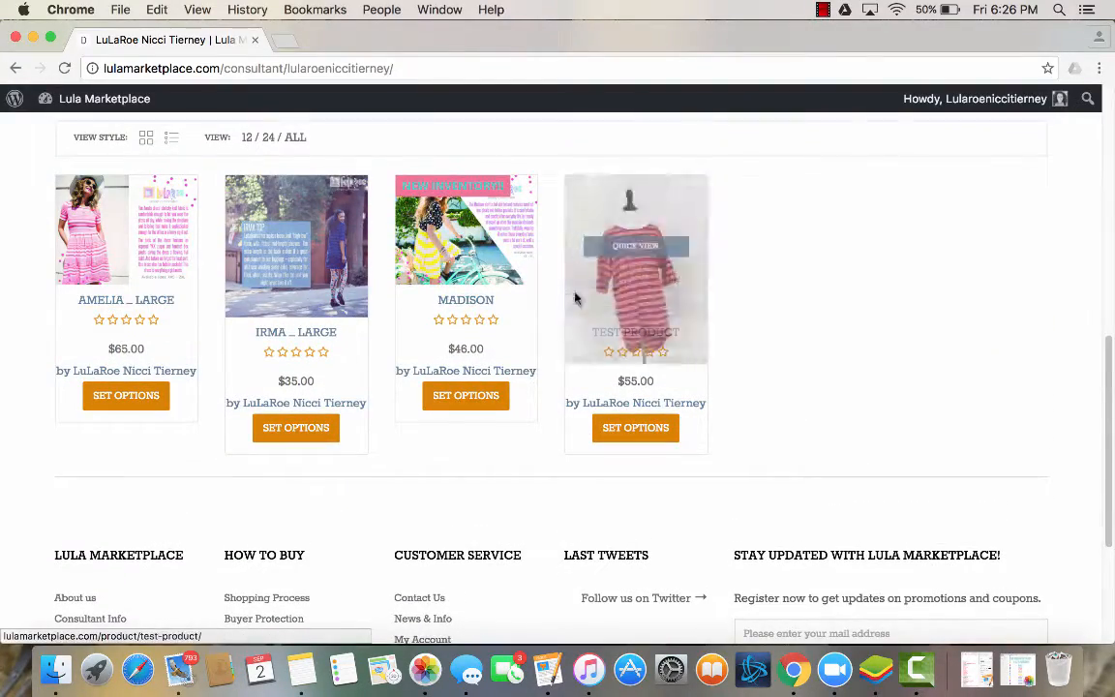
Examine how the header image, logo, contact details, social links and shop description appear on the public store page.
scroll(341, 363, up, 5)
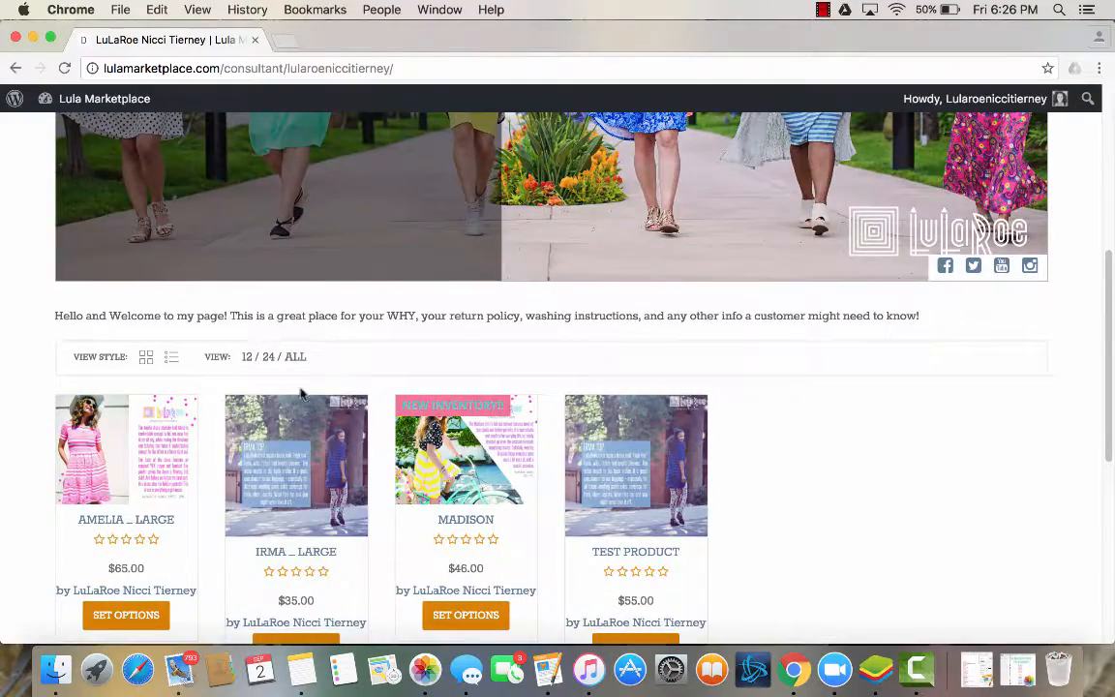
scroll(116, 402, up, 1)
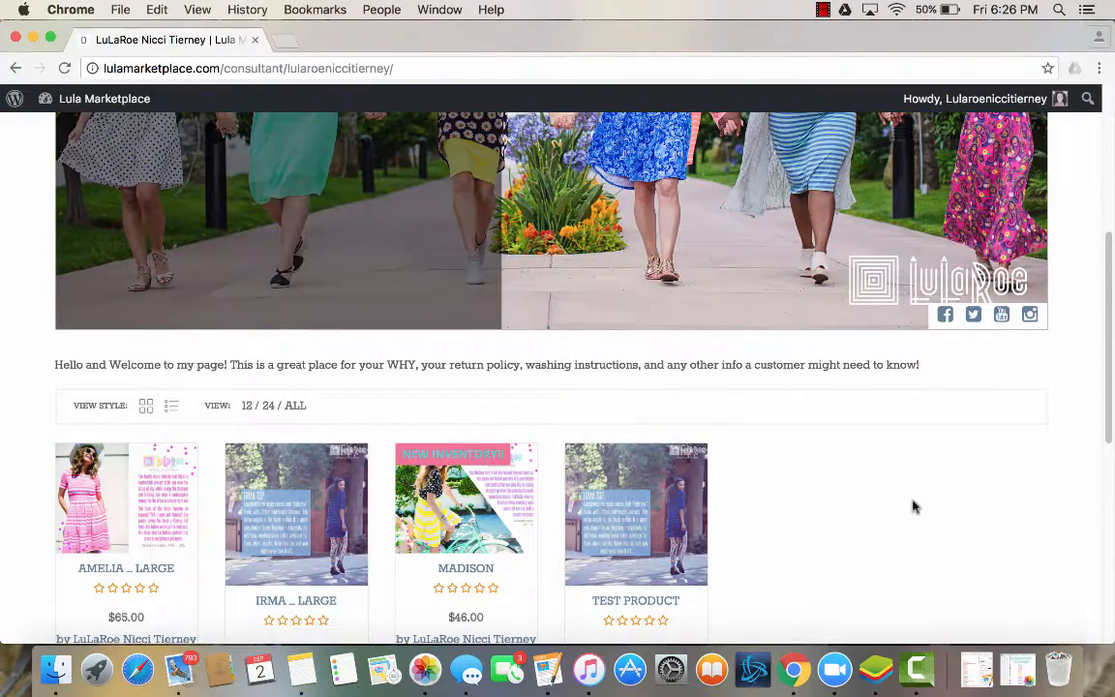
scroll(907, 554, up, 6)
scroll(907, 554, up, 3)
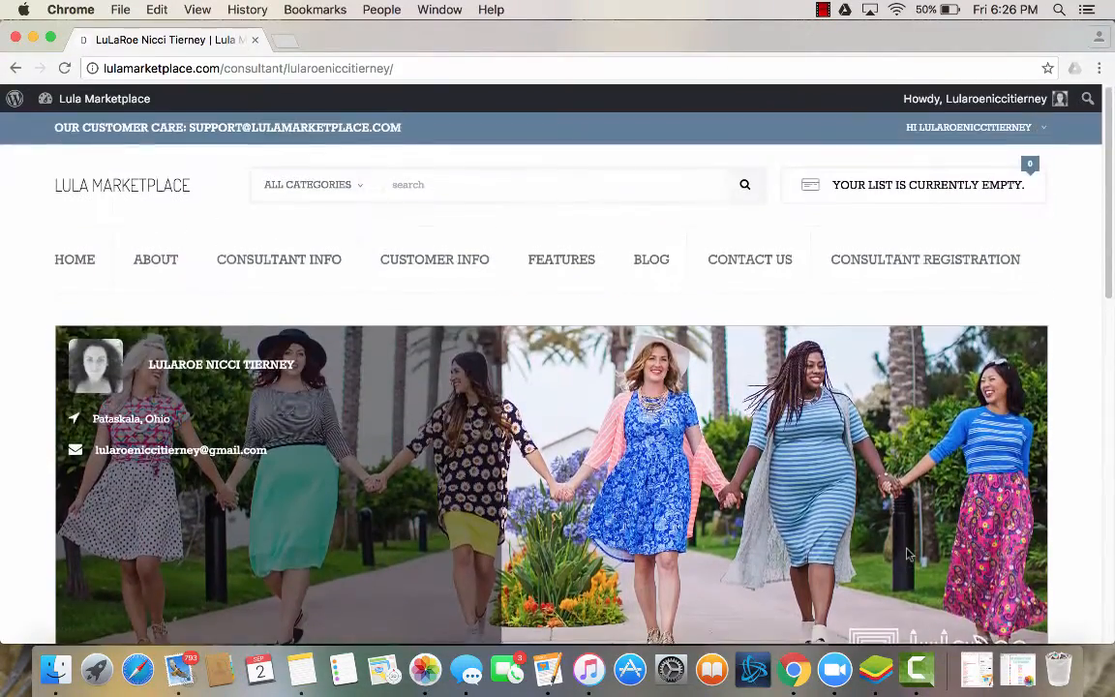
scroll(906, 553, down, 4)
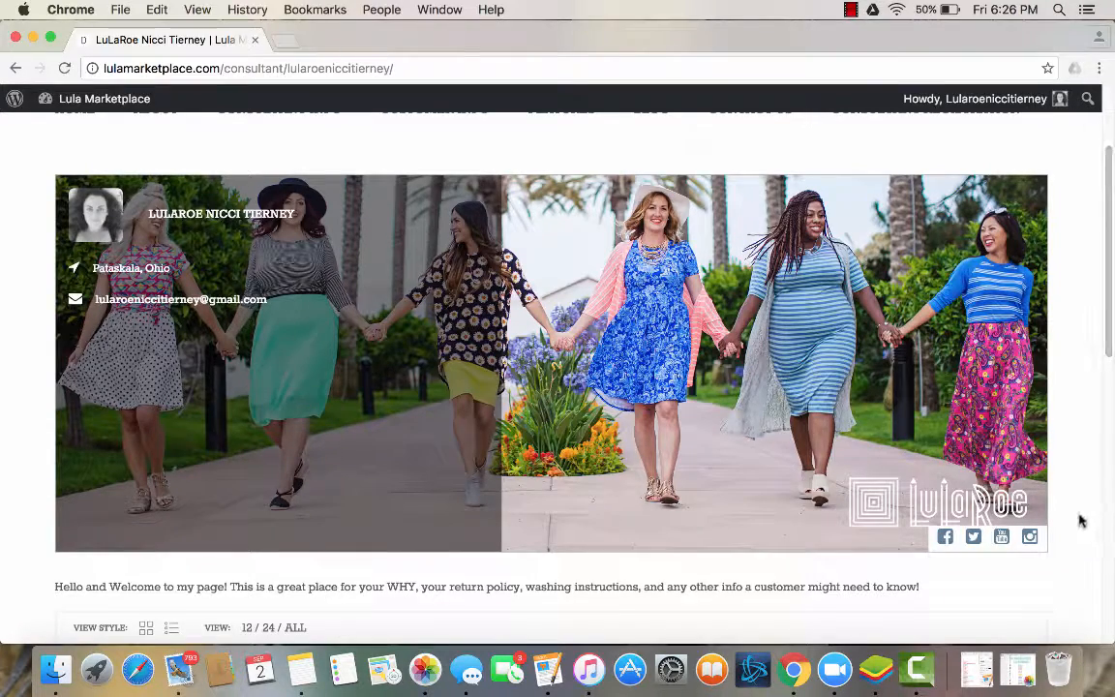
scroll(1081, 521, down, 2)
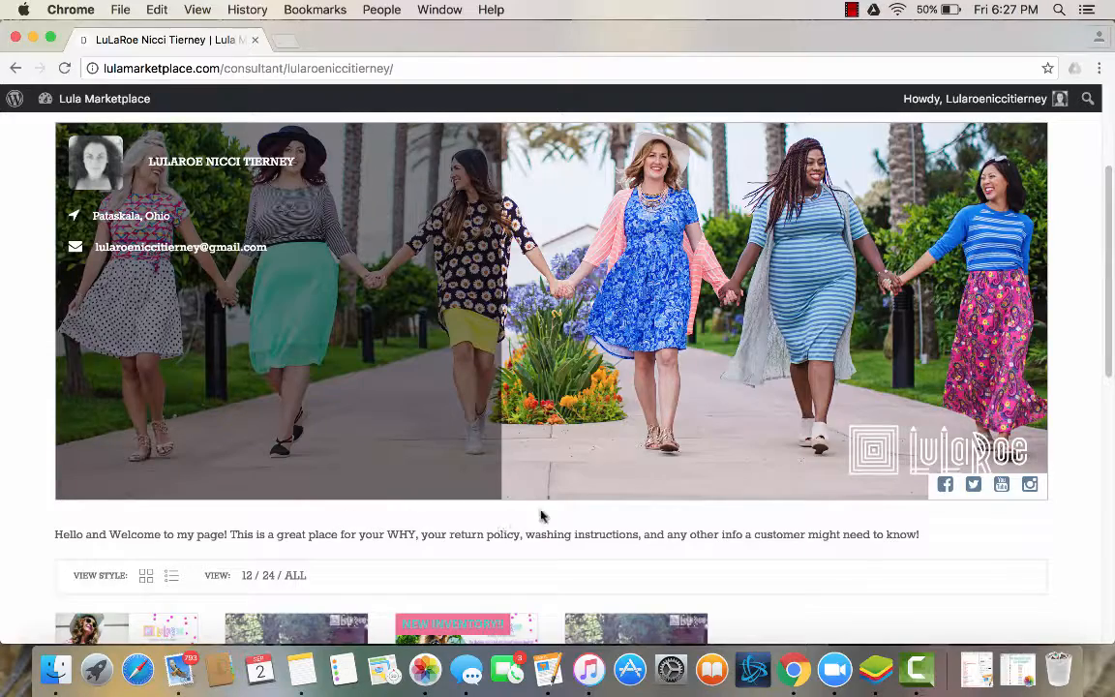
scroll(652, 553, down, 1)
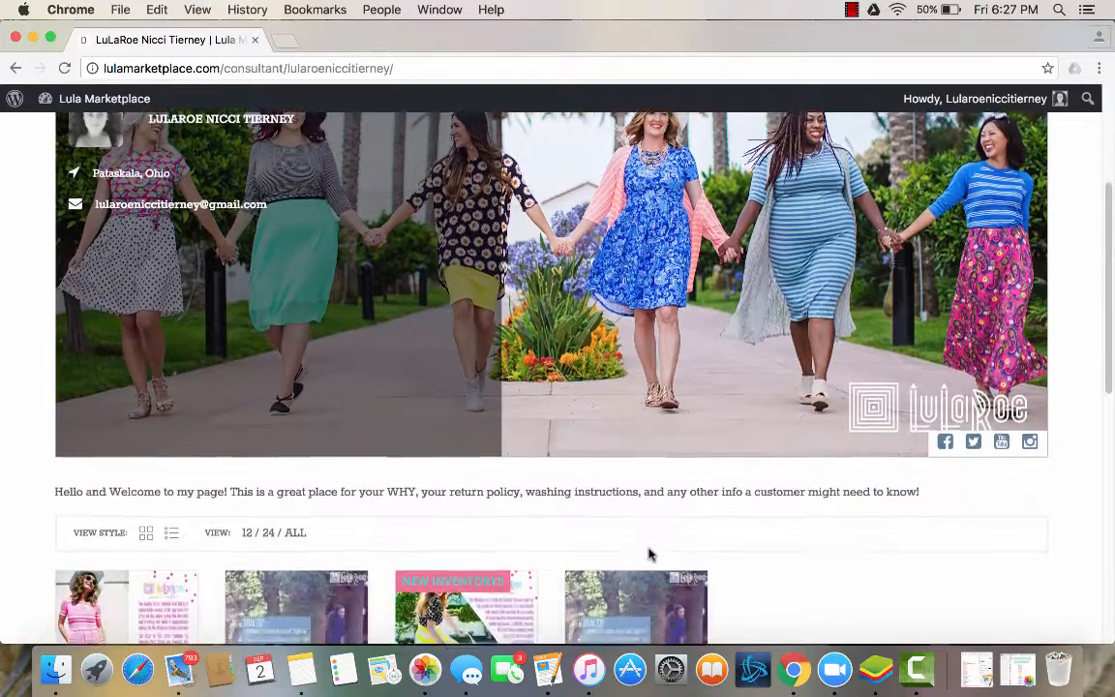
scroll(652, 552, up, 2)
scroll(650, 555, up, 1)
scroll(649, 554, down, 3)
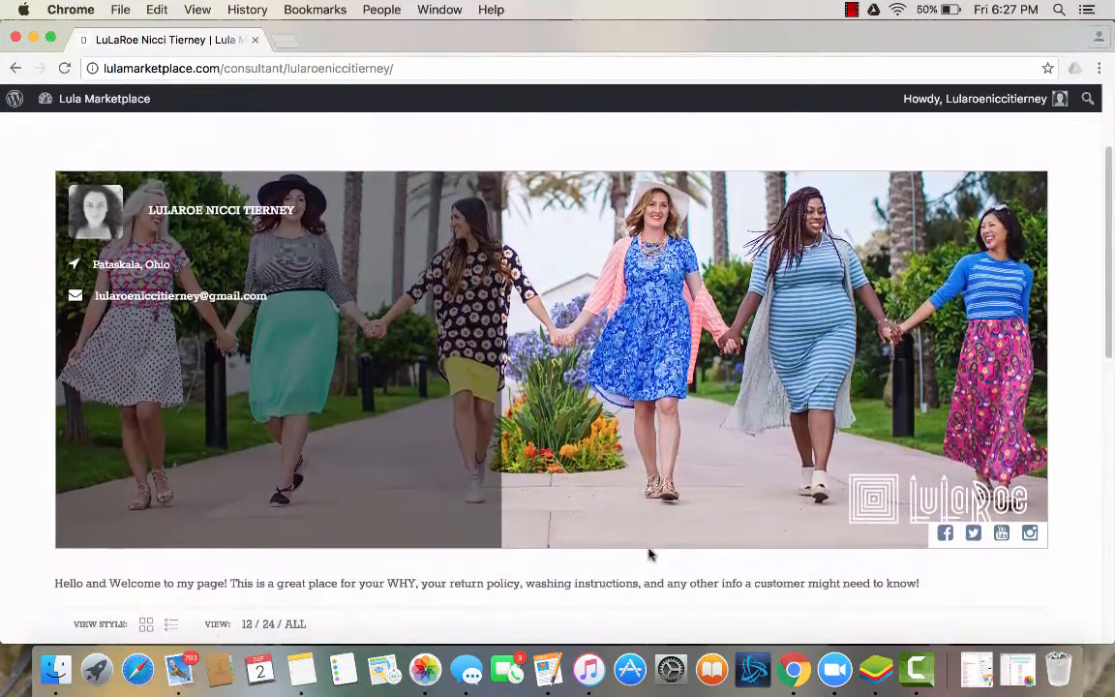
Look over the shop description and the product listings below it on the public store page.
scroll(649, 555, down, 1)
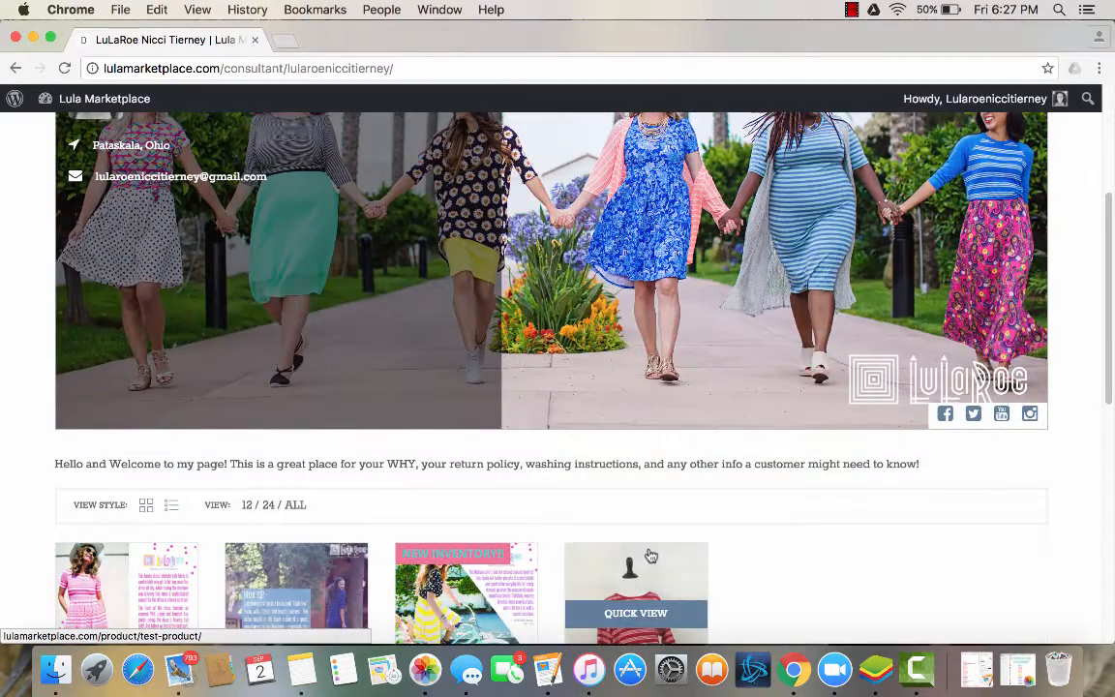
scroll(650, 555, down, 6)
scroll(651, 556, up, 9)
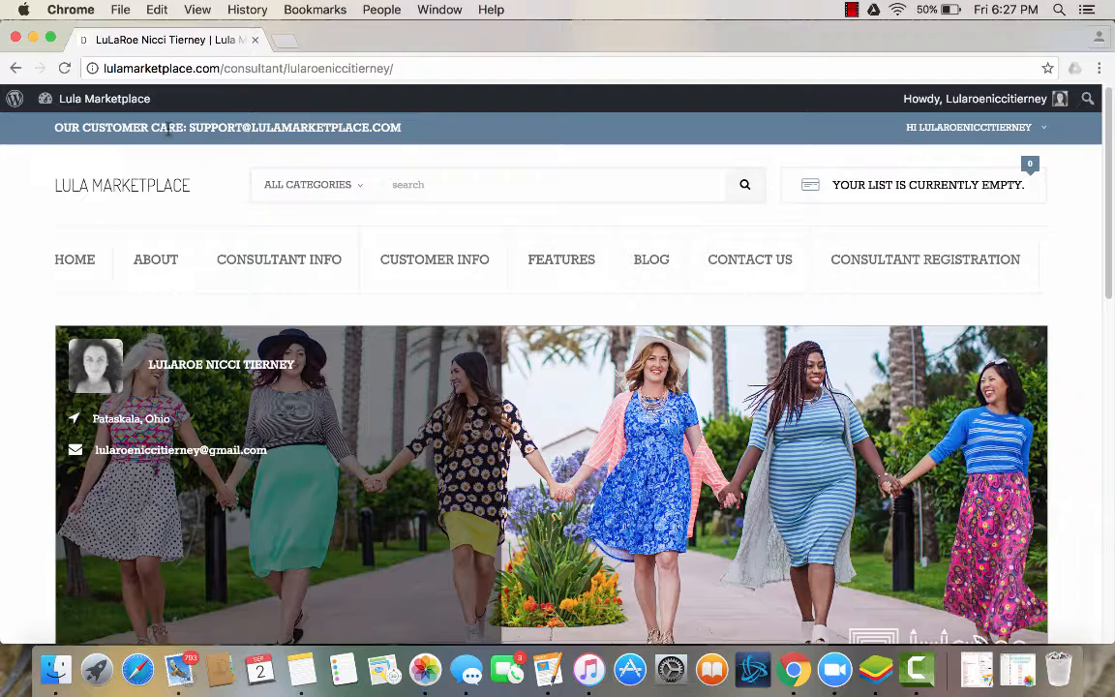
Return to the admin dashboard and open the vacation settings of the vendor profile.
mouse_move(118, 102)
click(89, 131)
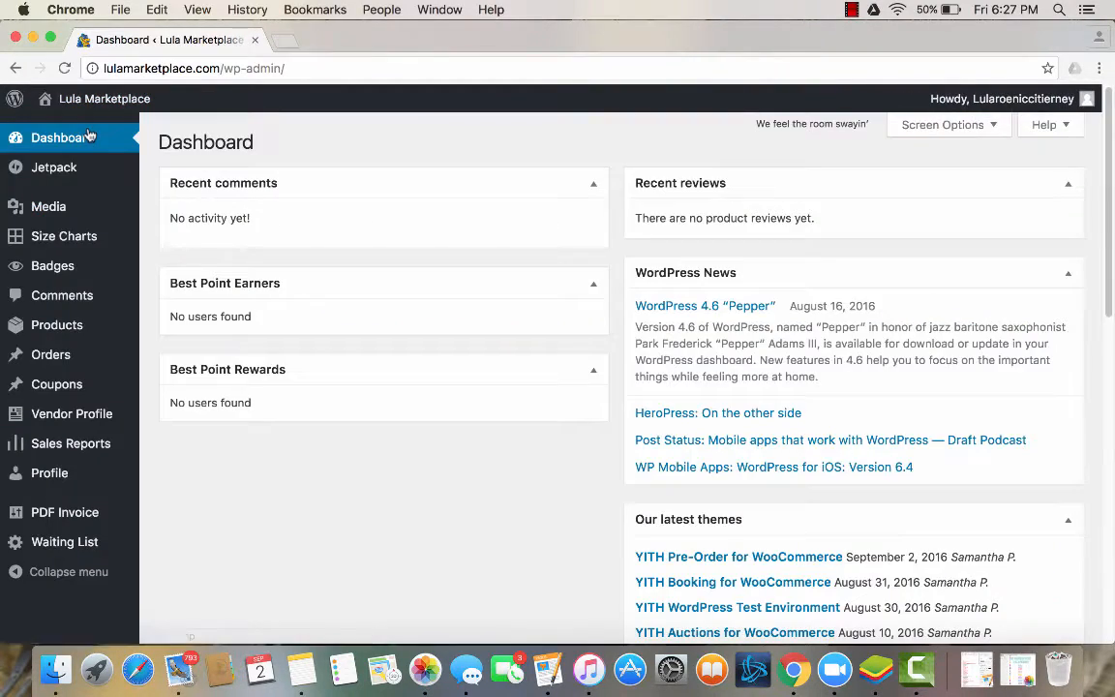
click(97, 416)
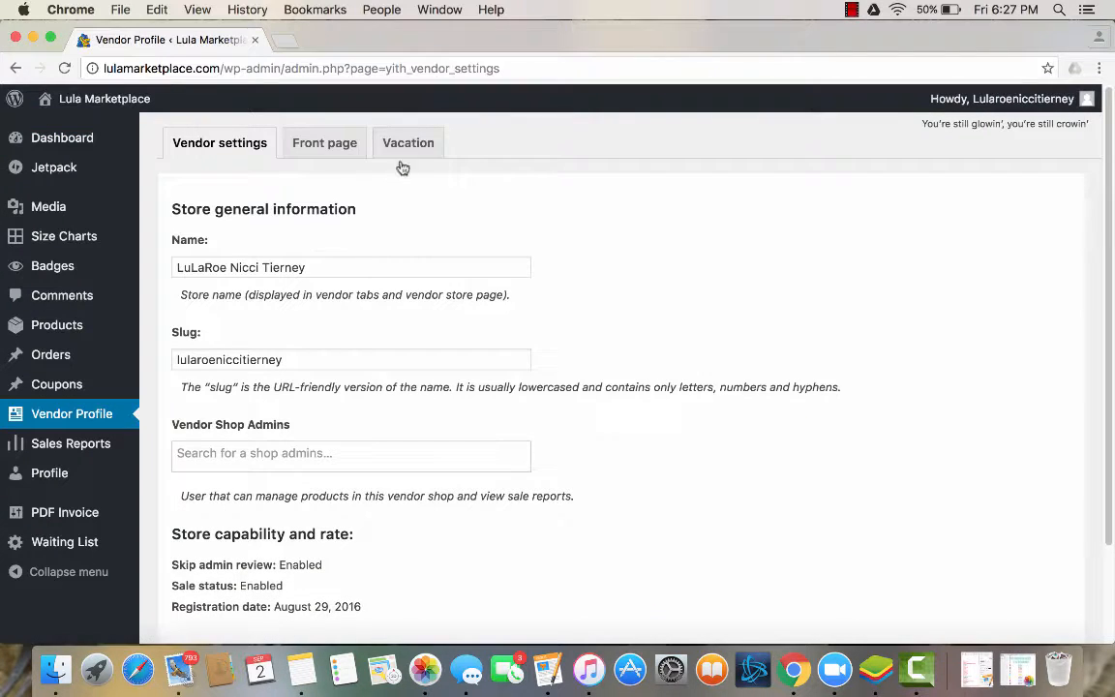
click(407, 145)
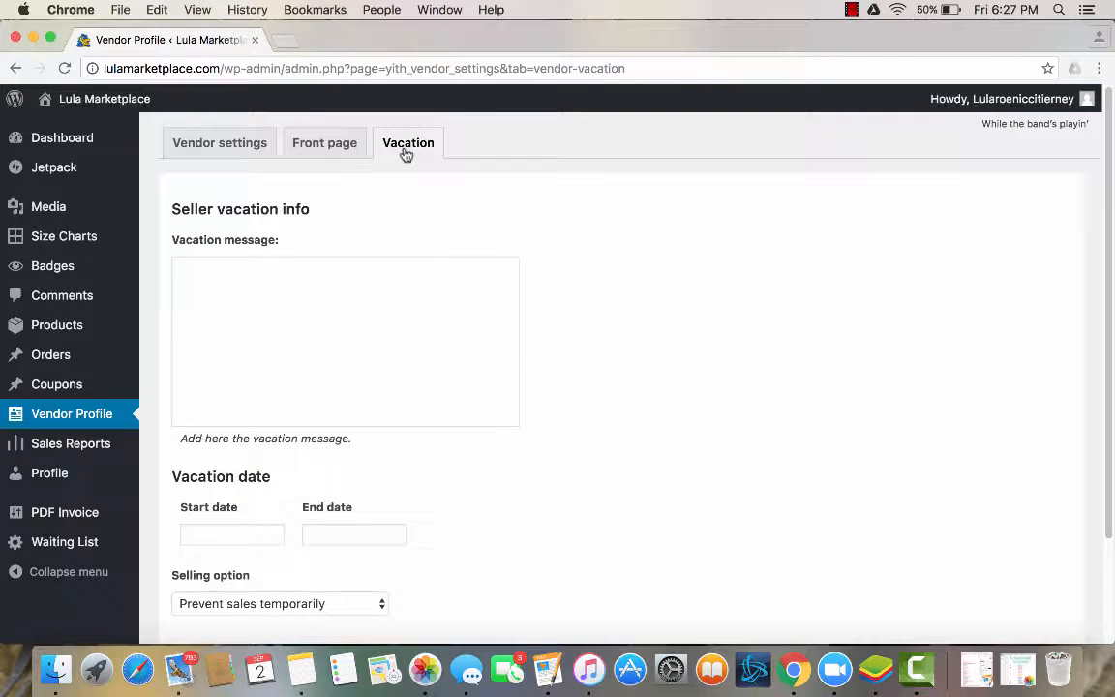
Begin the seller vacation message with "Thanks for shopping with me, my store is currently closed".
click(293, 277)
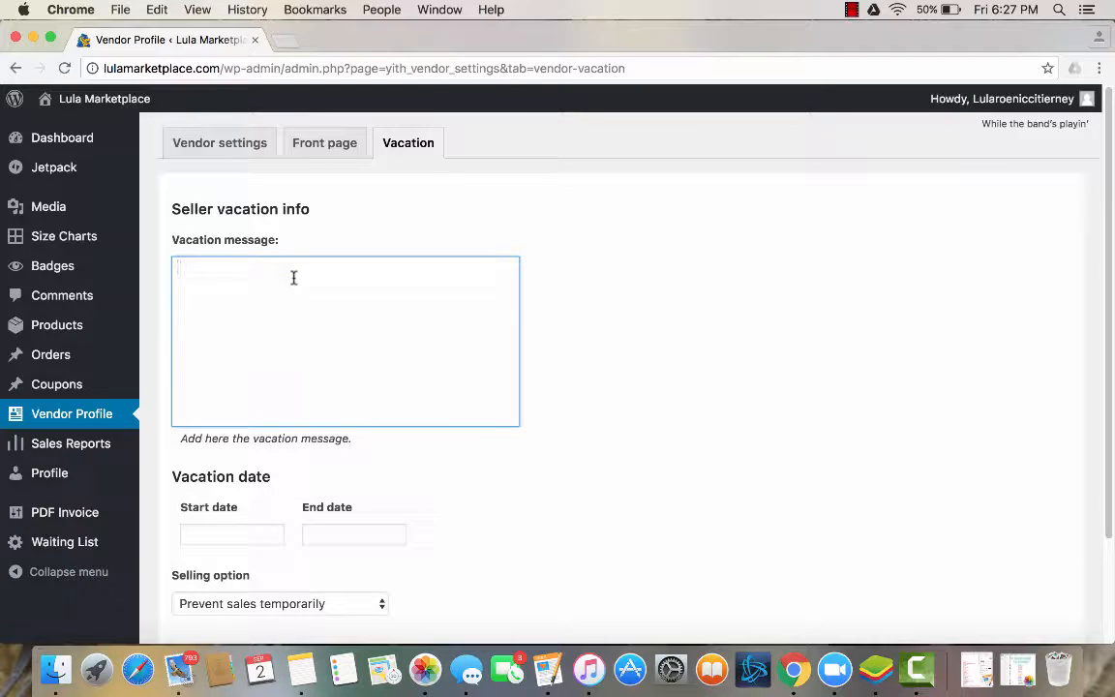
text(Thanks Or)
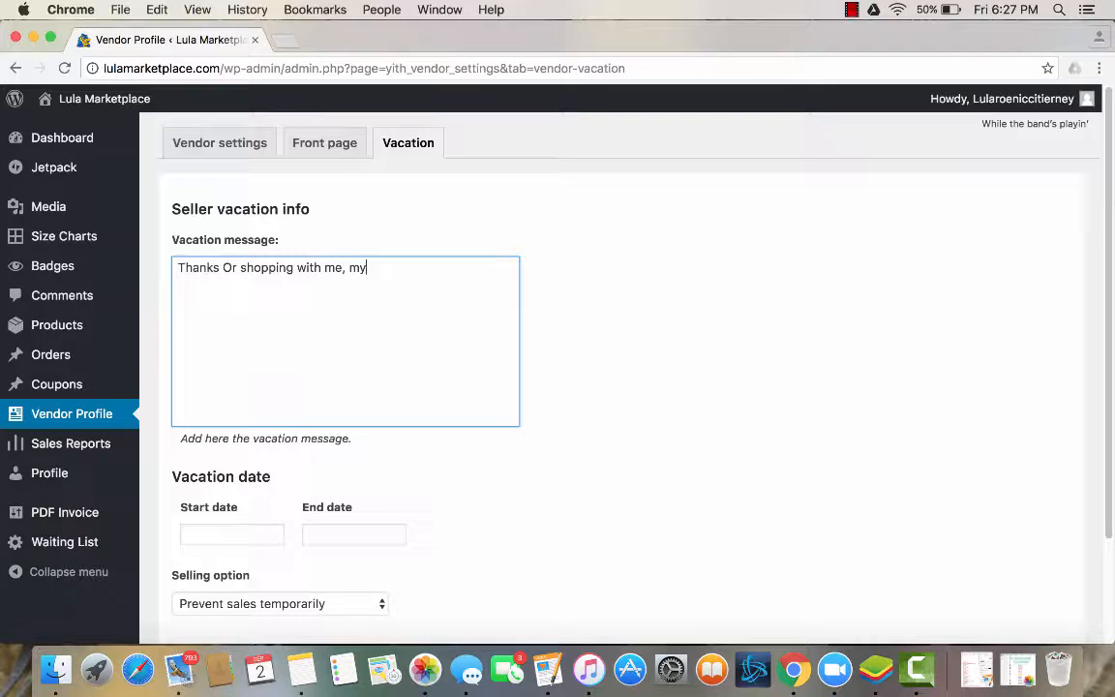
click(232, 267)
key(BackSpace)
text(for)
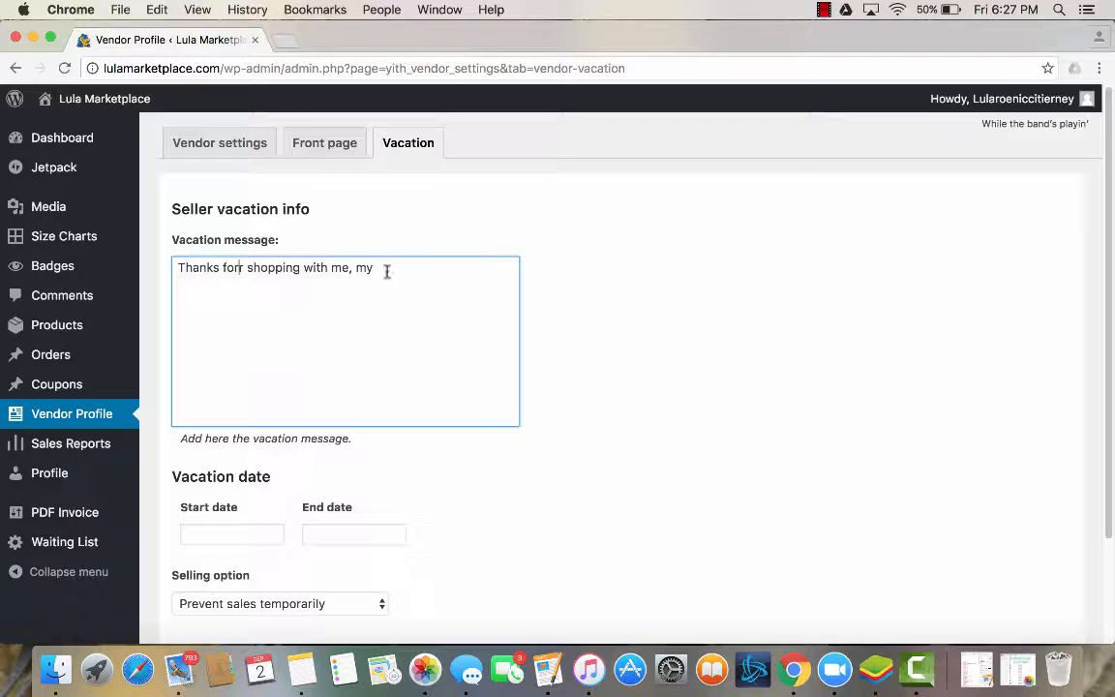
key(Delete)
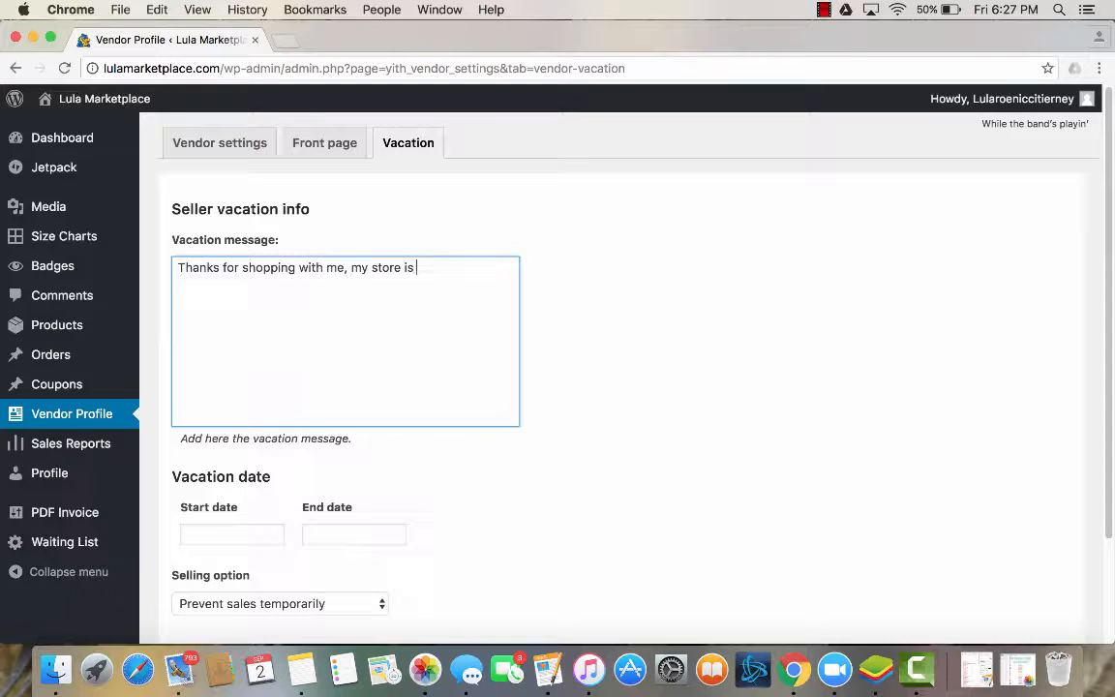
text(ree)
text(closed, Ho)
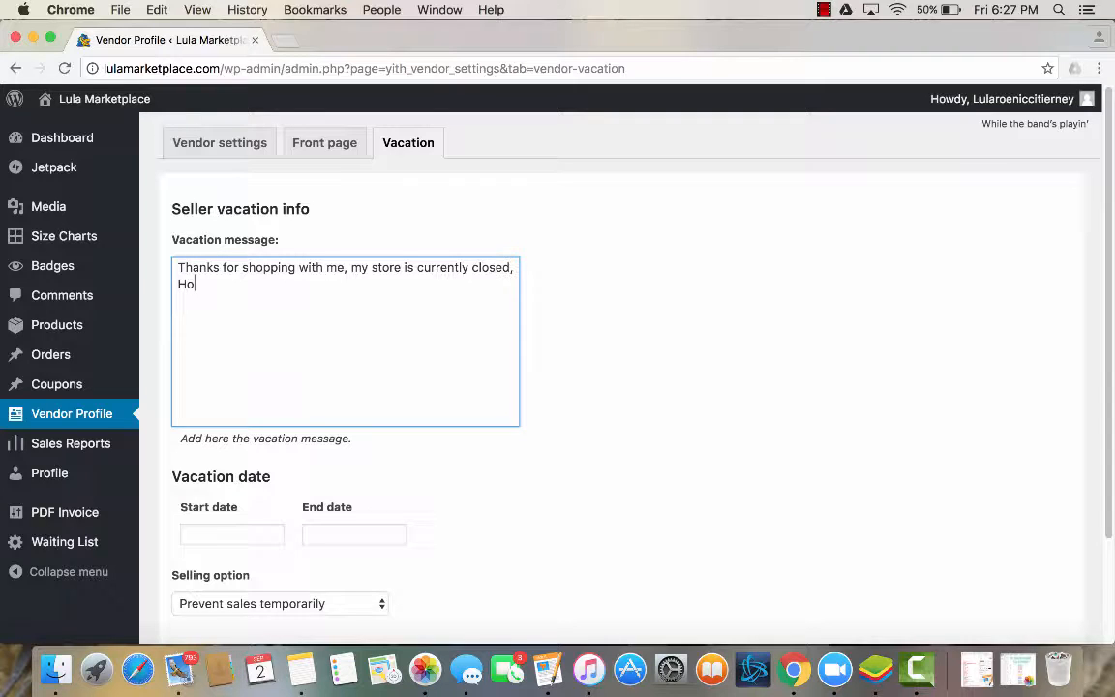
End the vacation message's first sentence with a period and add "However I will reopen ...." after it.
key(BackSpace)
key(BackSpace)
key(BackSpace)
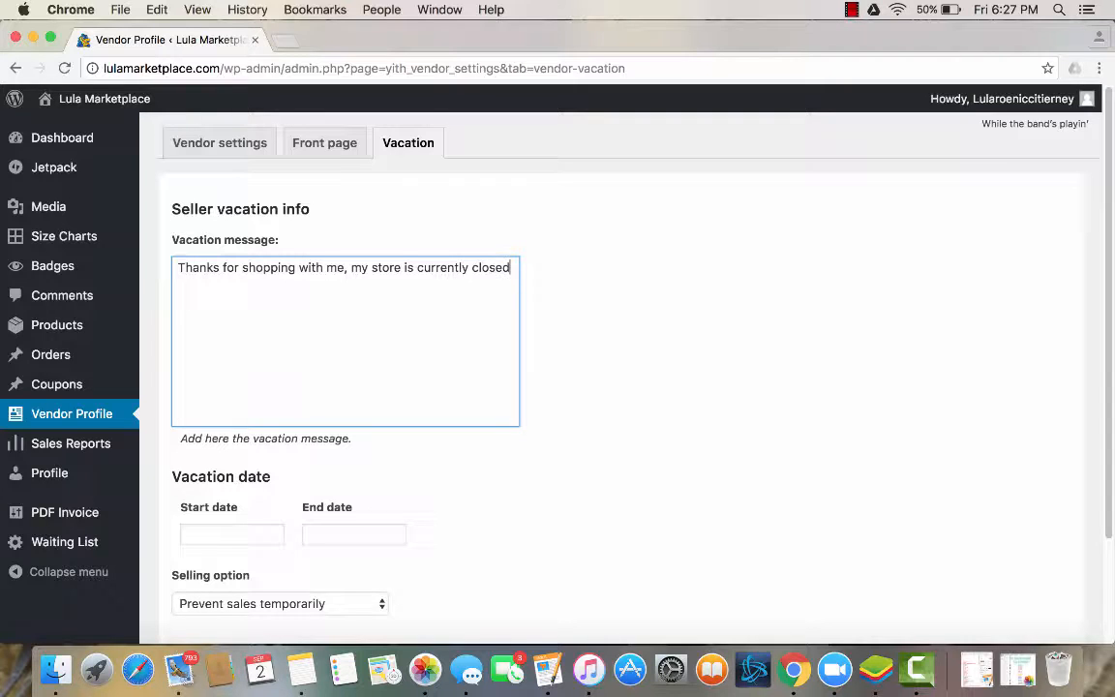
key(Return)
text(However I will reopen ....)
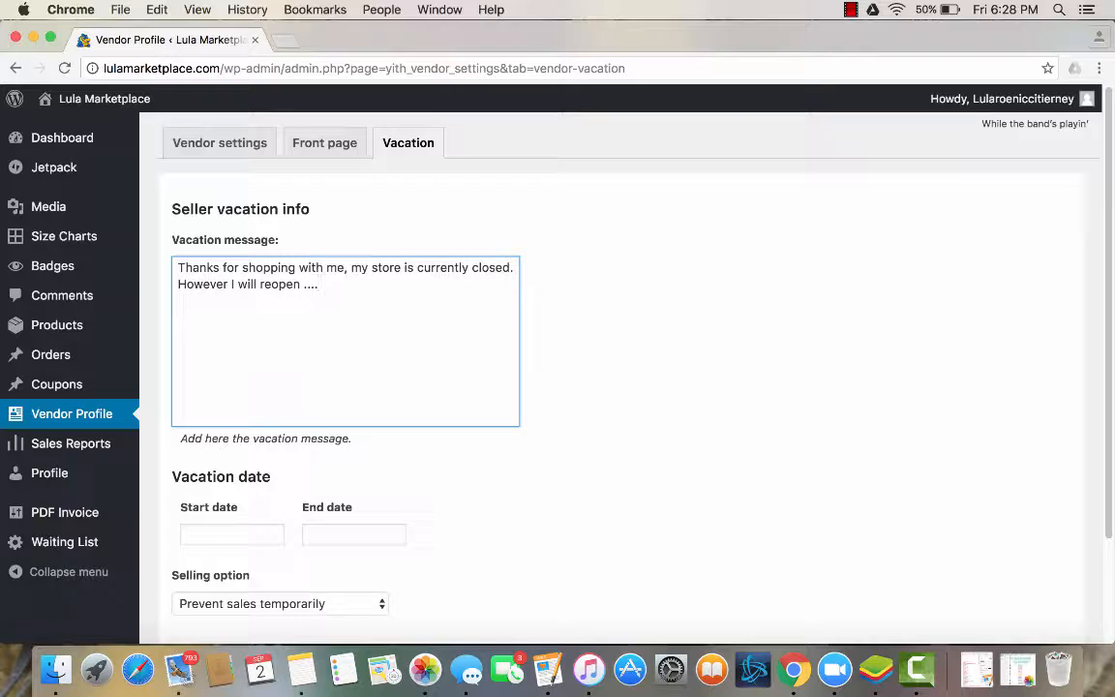
Set the vacation start date to 2016-09-02 and the end date to 2016-09-03.
scroll(629, 388, down, 1)
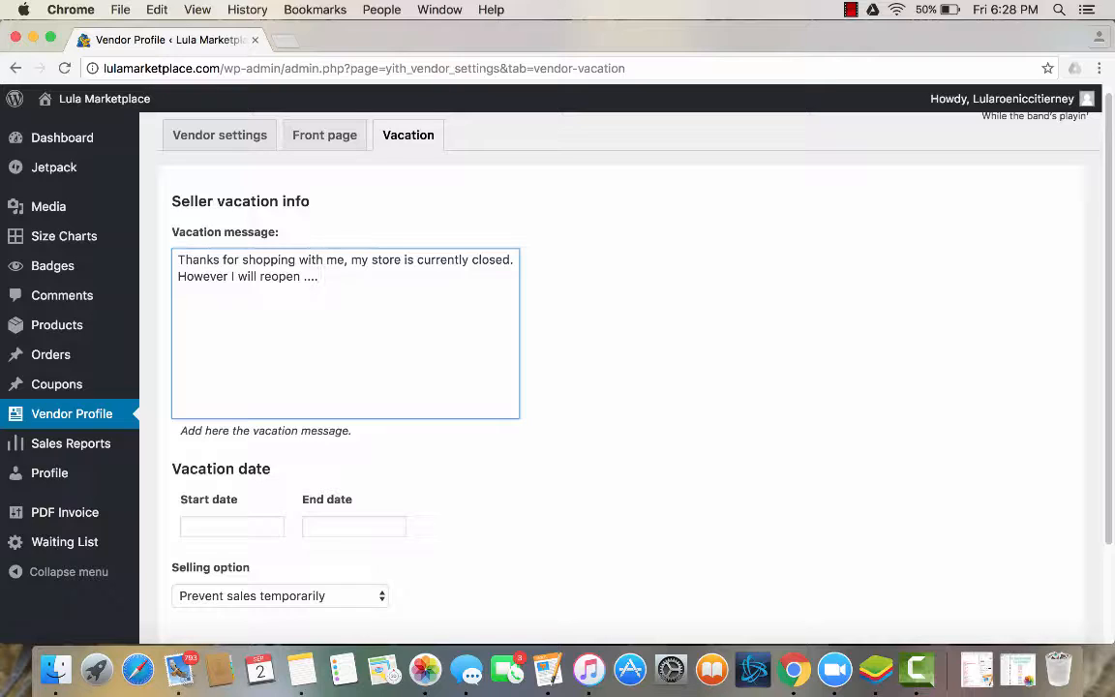
scroll(312, 335, down, 3)
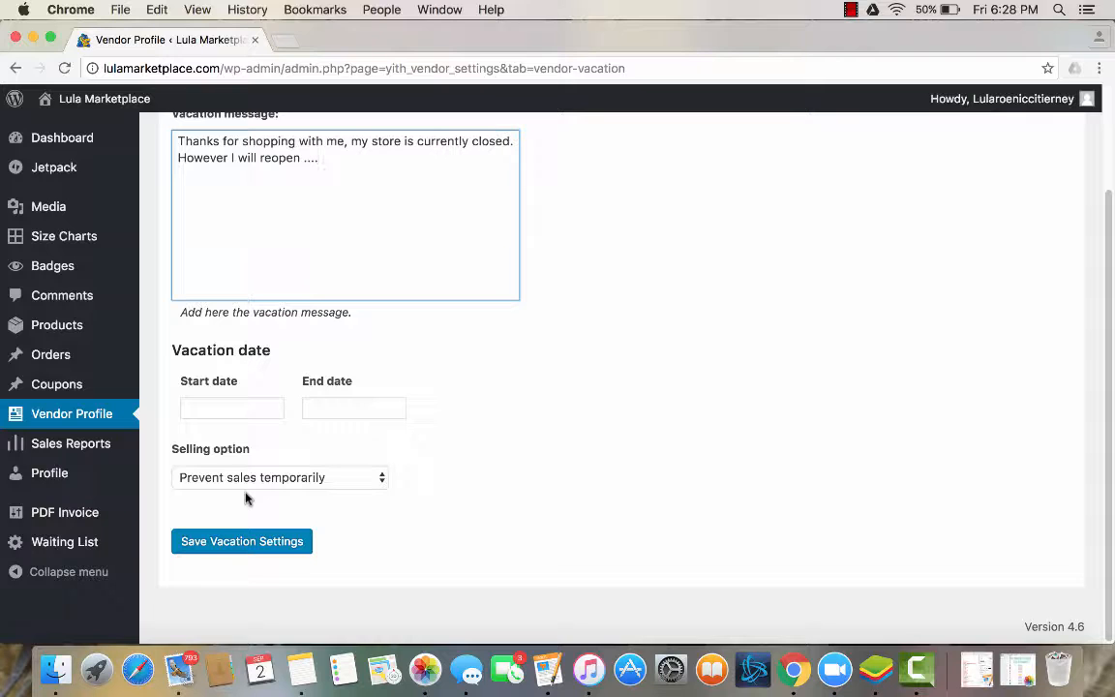
click(231, 409)
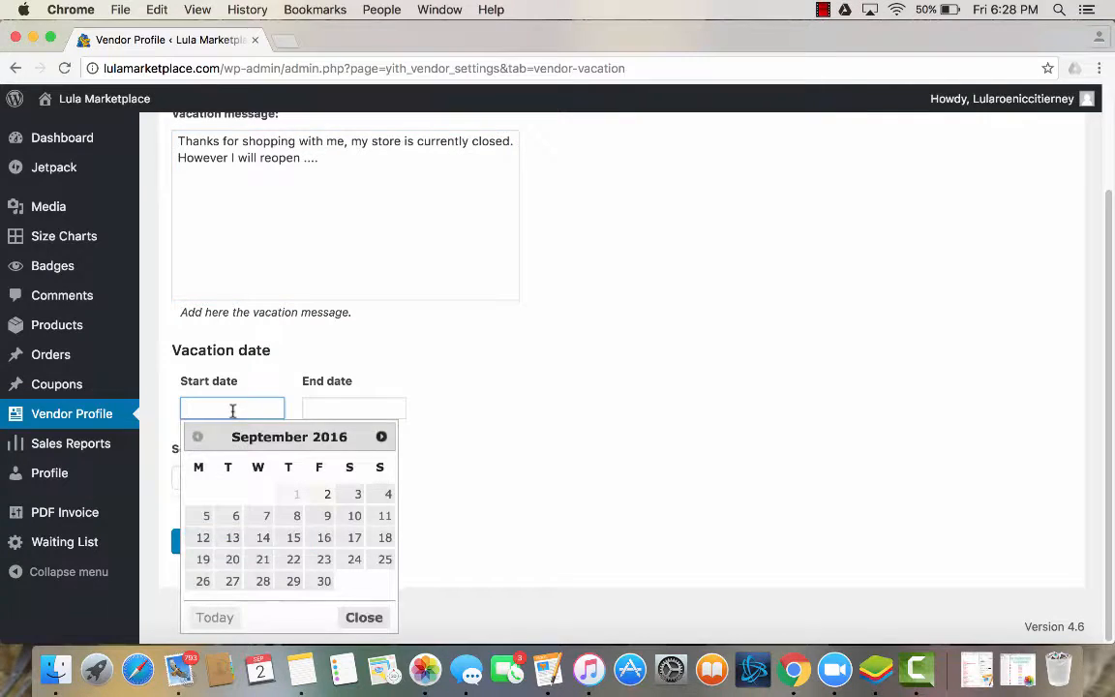
click(324, 495)
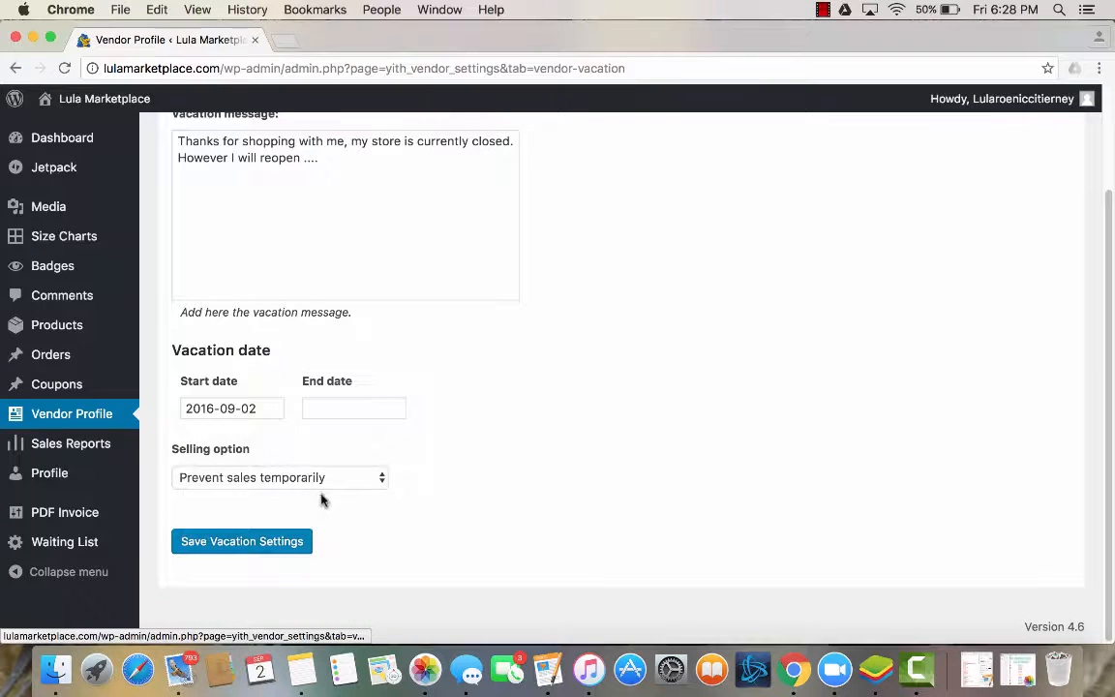
click(328, 407)
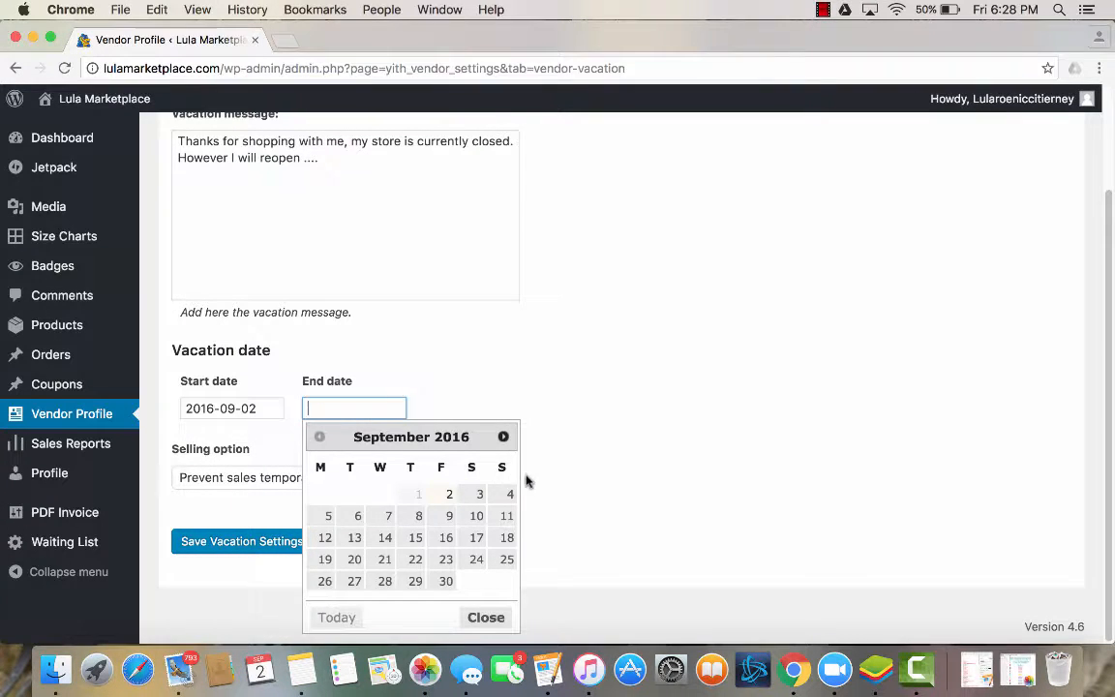
click(480, 494)
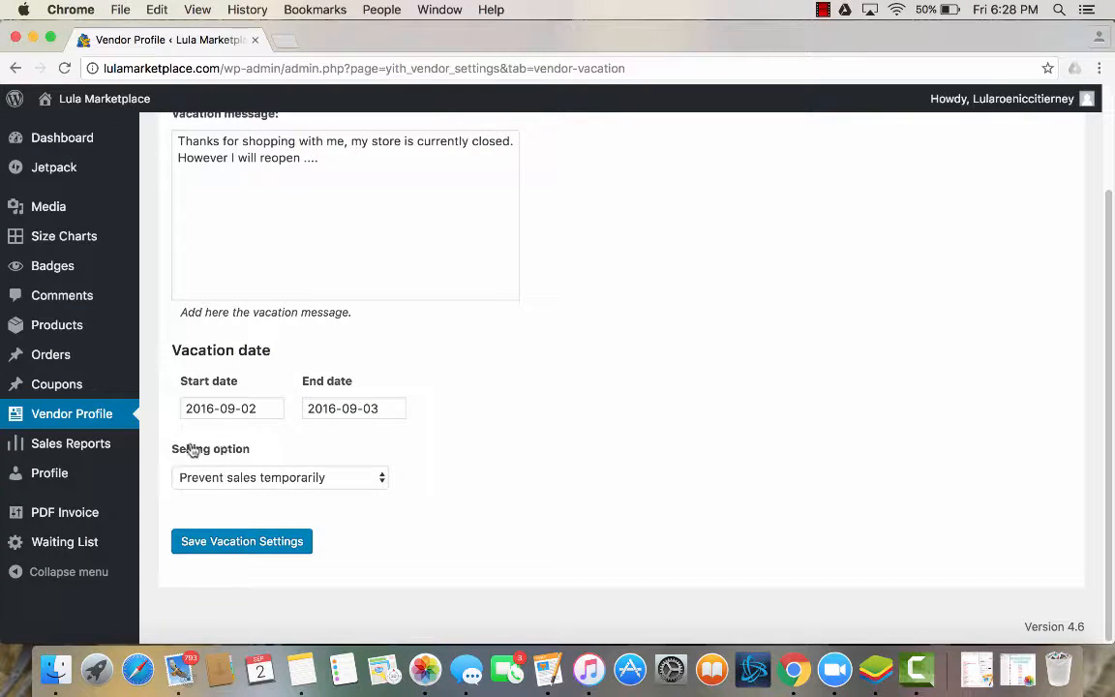
Choose "Prevent sales temporarily" as the selling option and save the vacation settings.
click(251, 480)
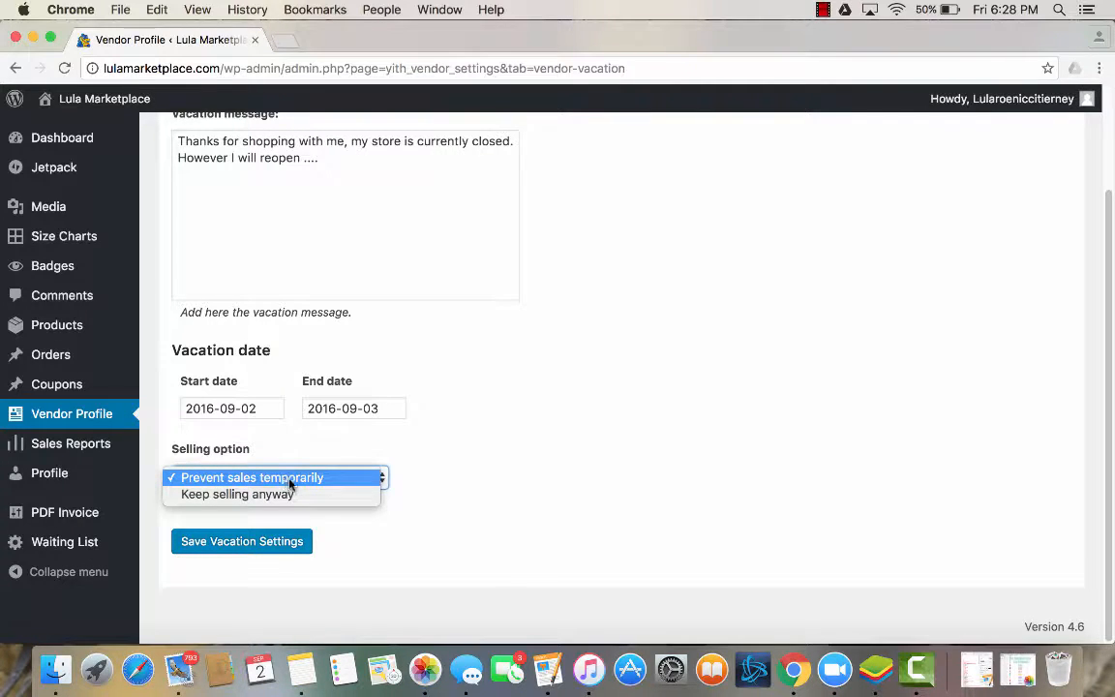
click(229, 481)
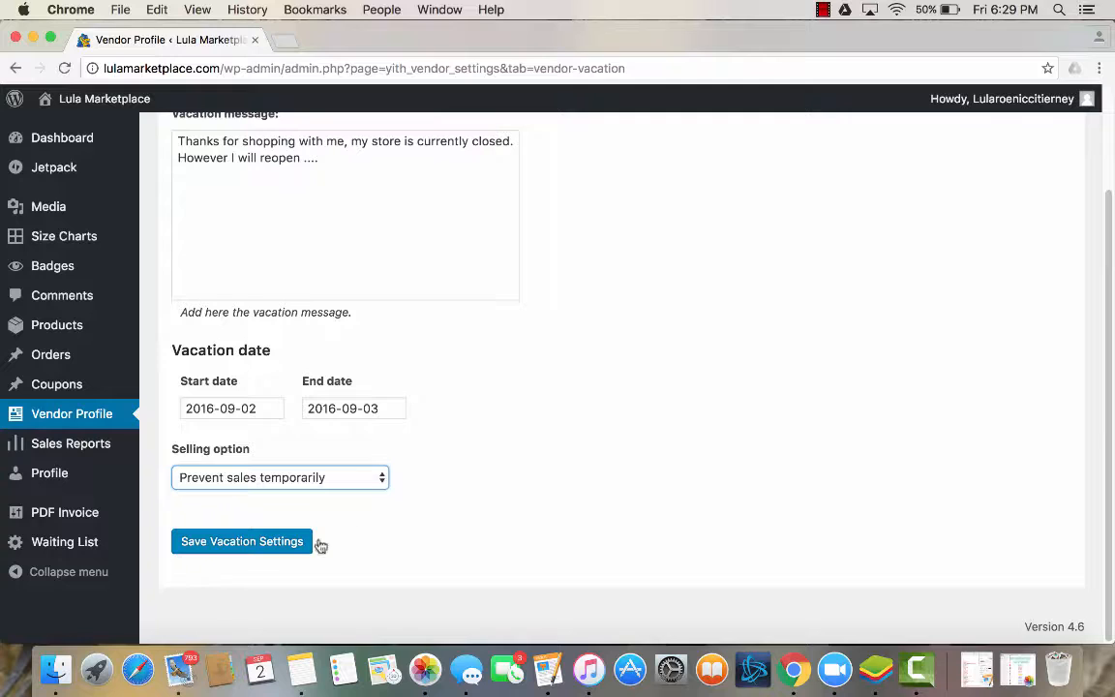
click(274, 544)
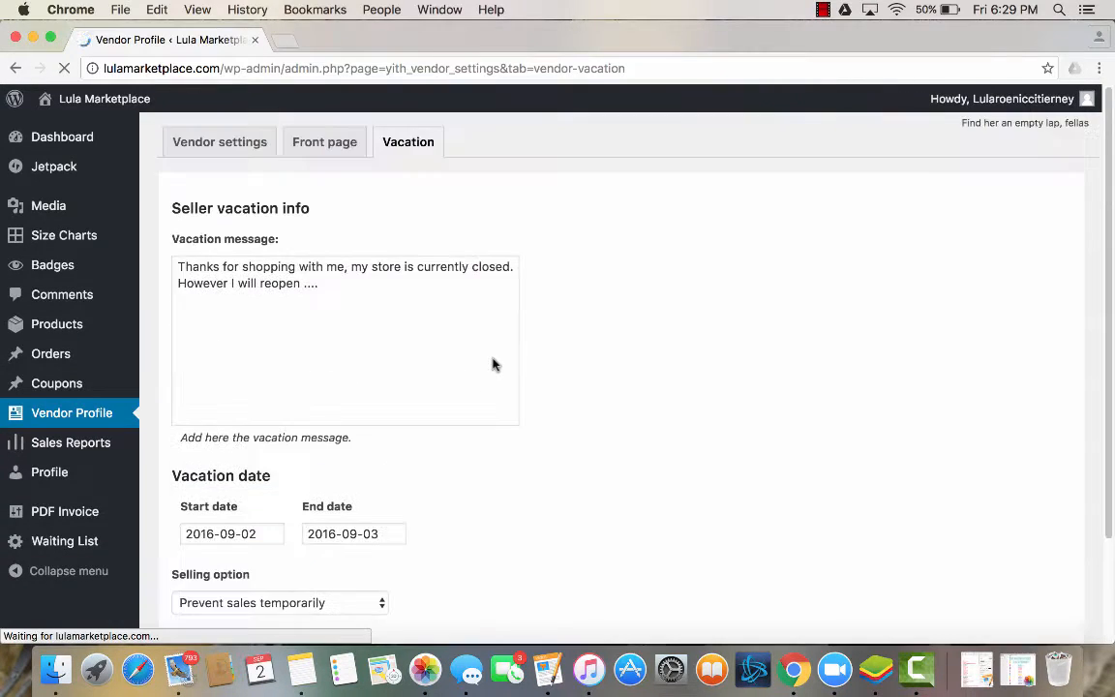
Visit the public store page and check how the vacation message and product listings appear during the vacation.
mouse_move(116, 97)
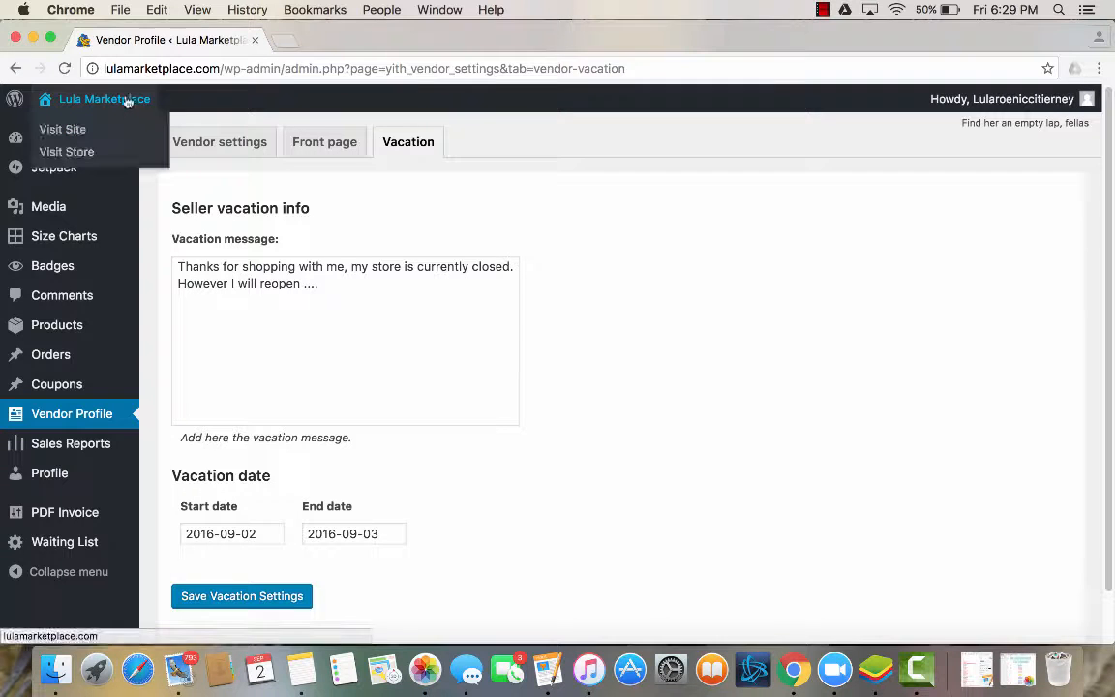
click(92, 156)
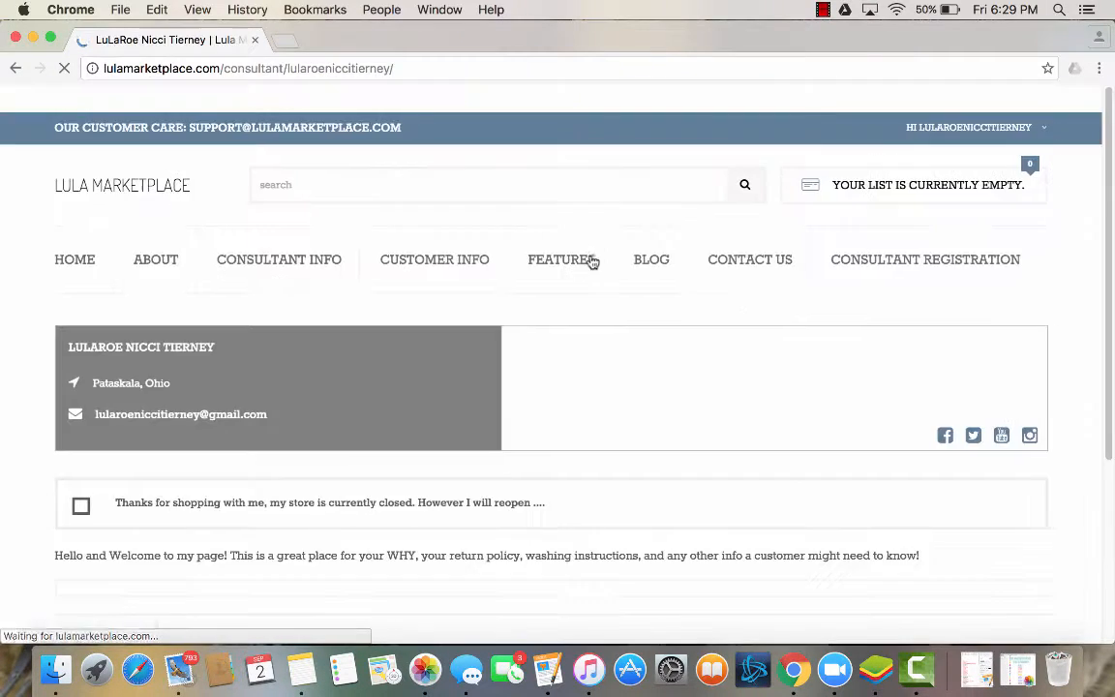
scroll(750, 332, down, 5)
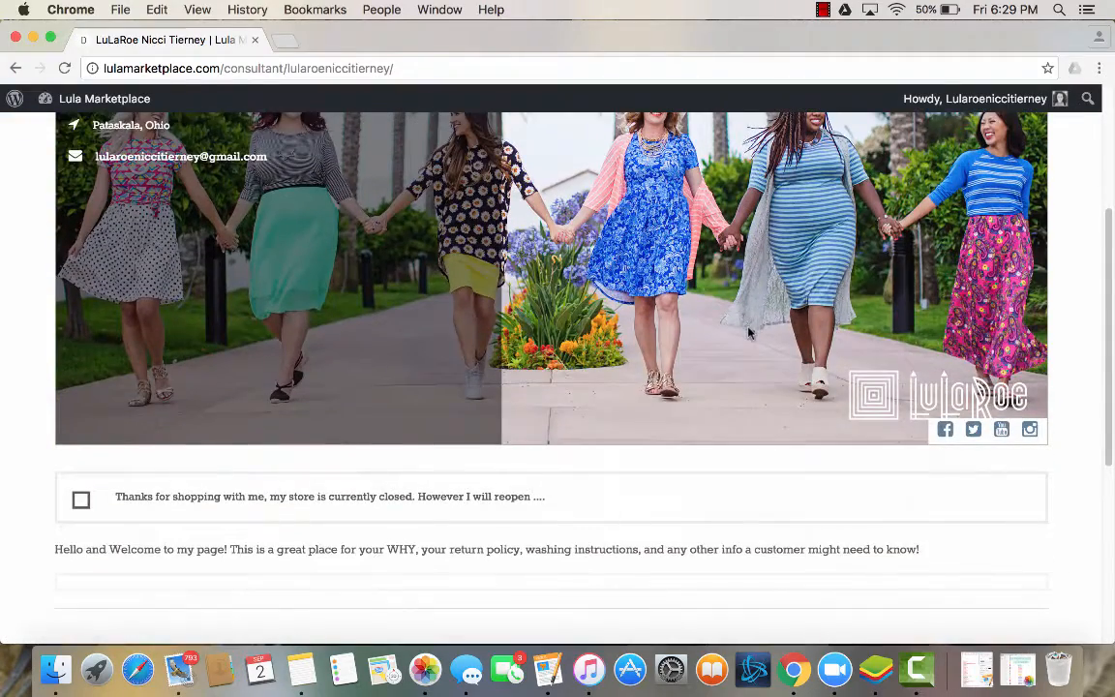
scroll(748, 332, down, 1)
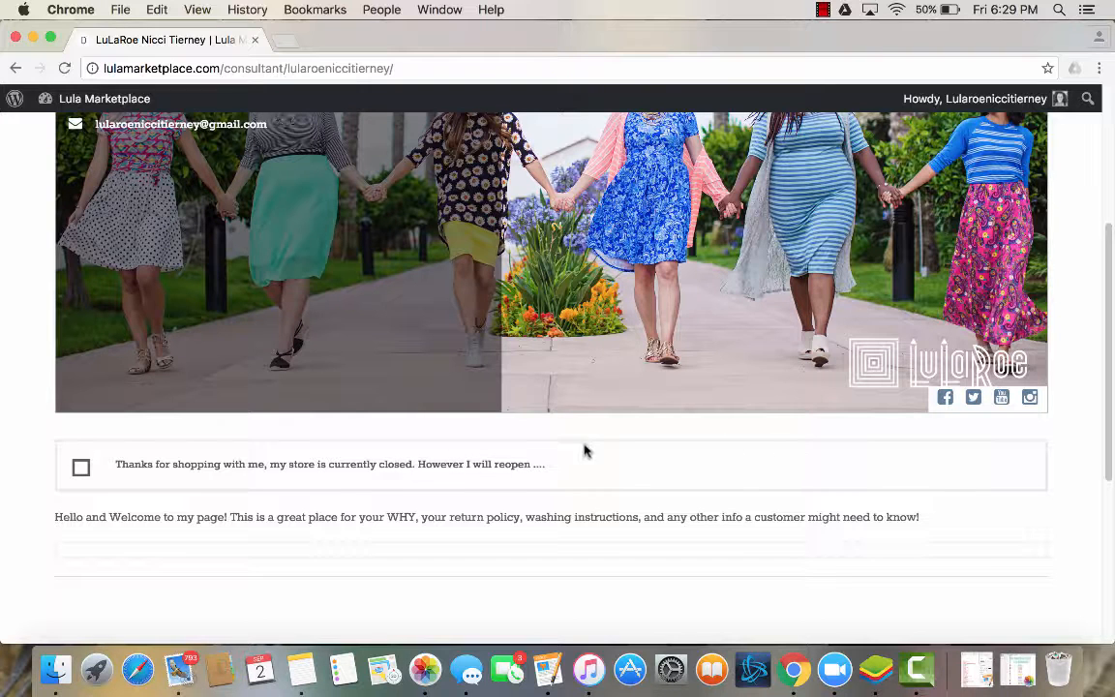
scroll(356, 550, down, 3)
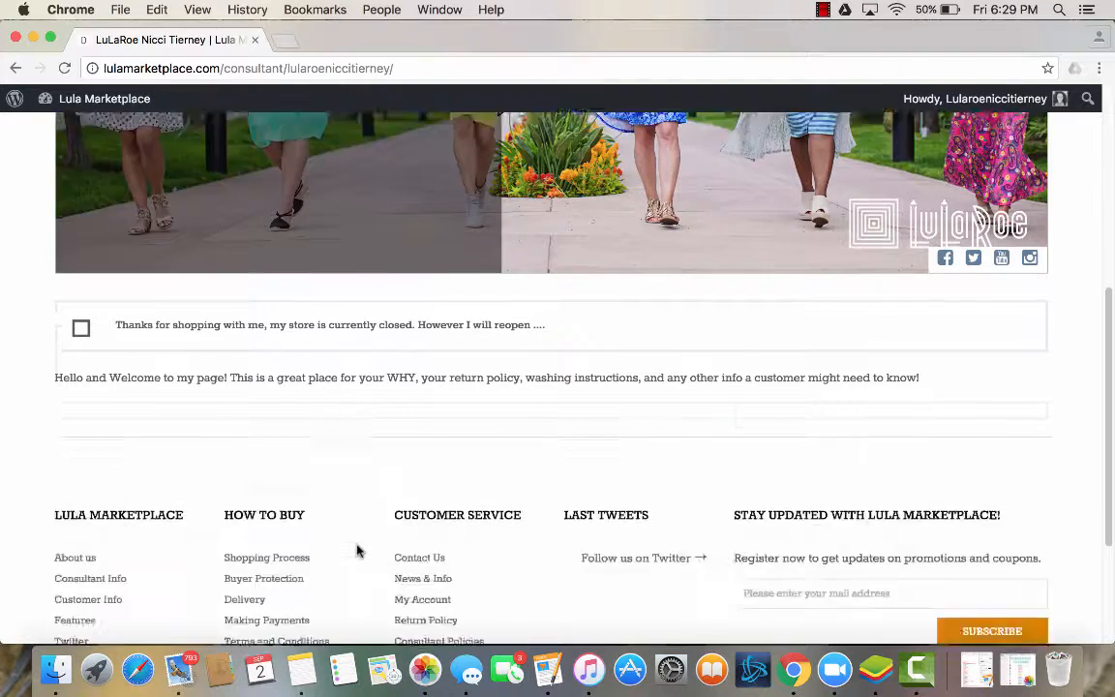
scroll(356, 549, down, 4)
scroll(356, 550, up, 4)
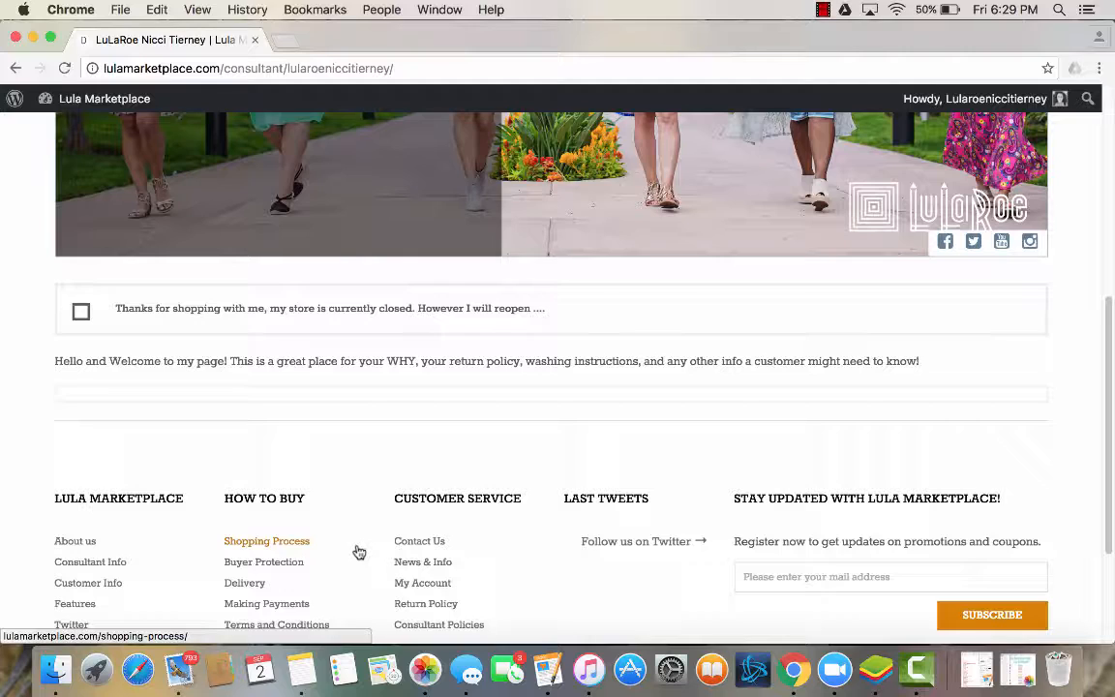
scroll(358, 552, up, 5)
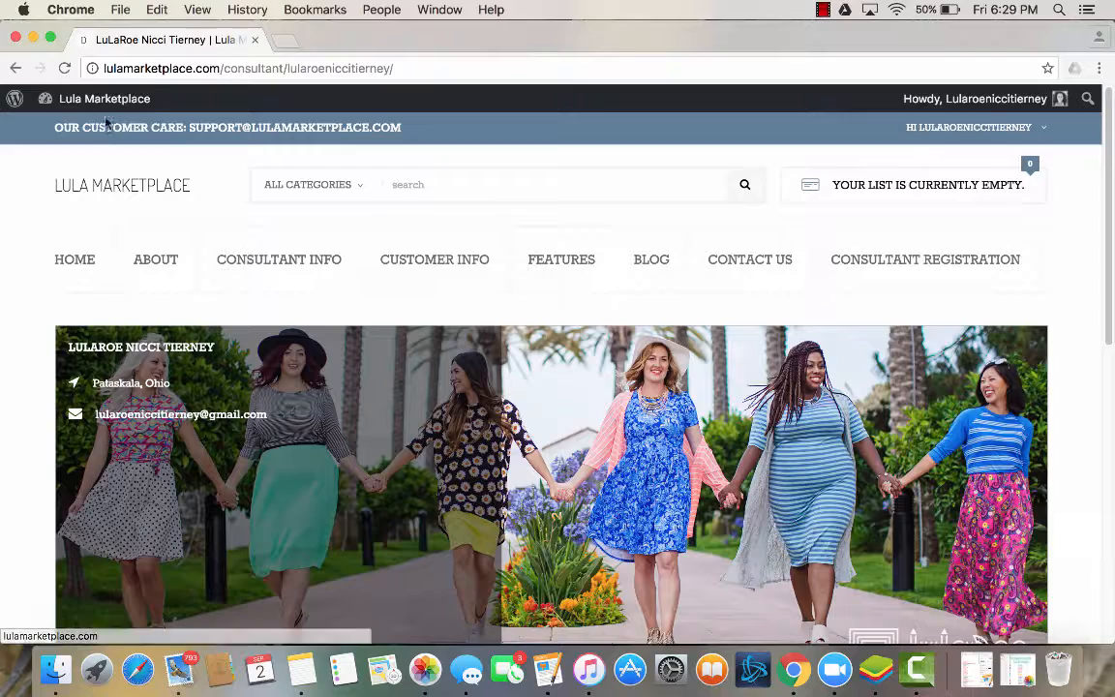
Go back to the admin dashboard and reopen the vendor profile's vacation settings.
mouse_move(98, 101)
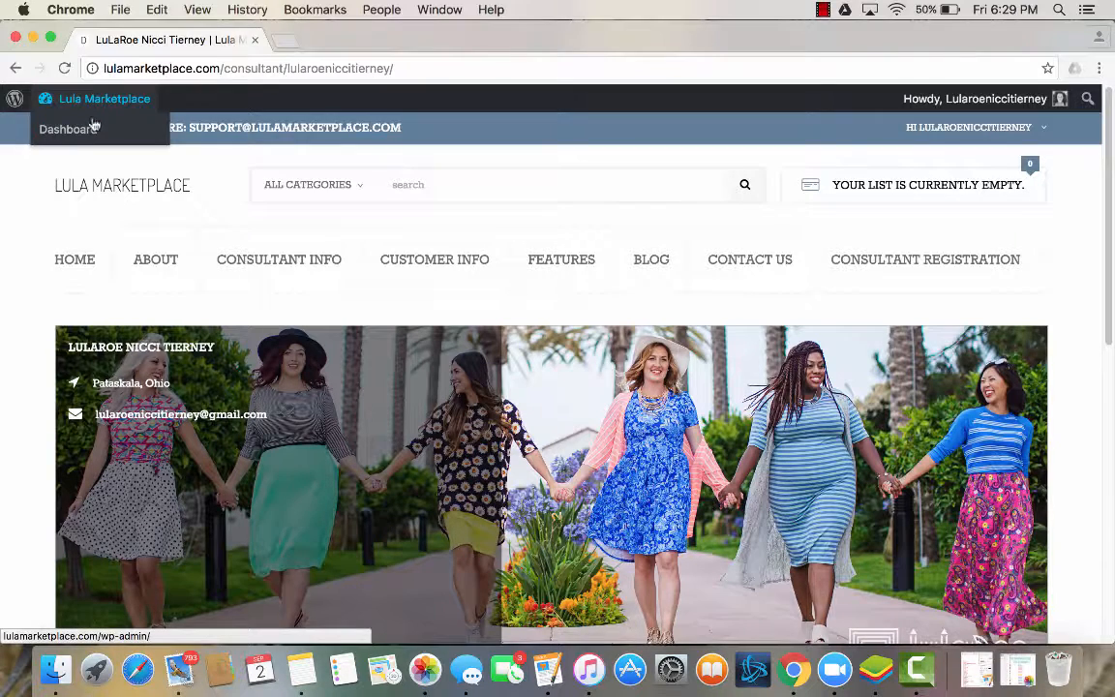
click(89, 131)
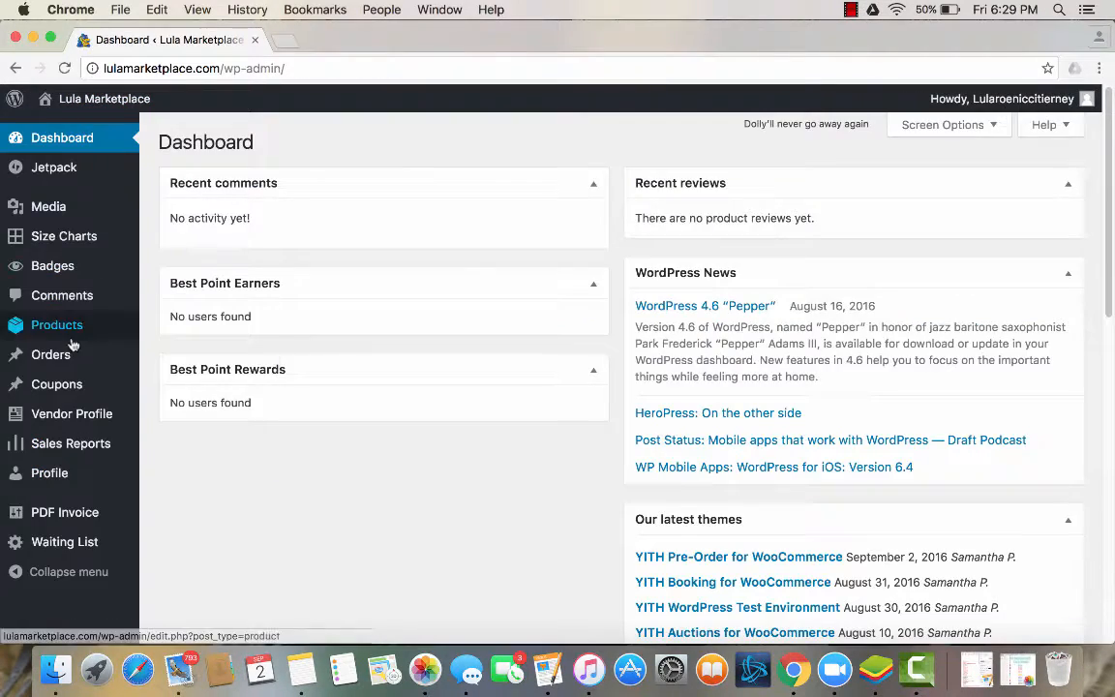
click(69, 415)
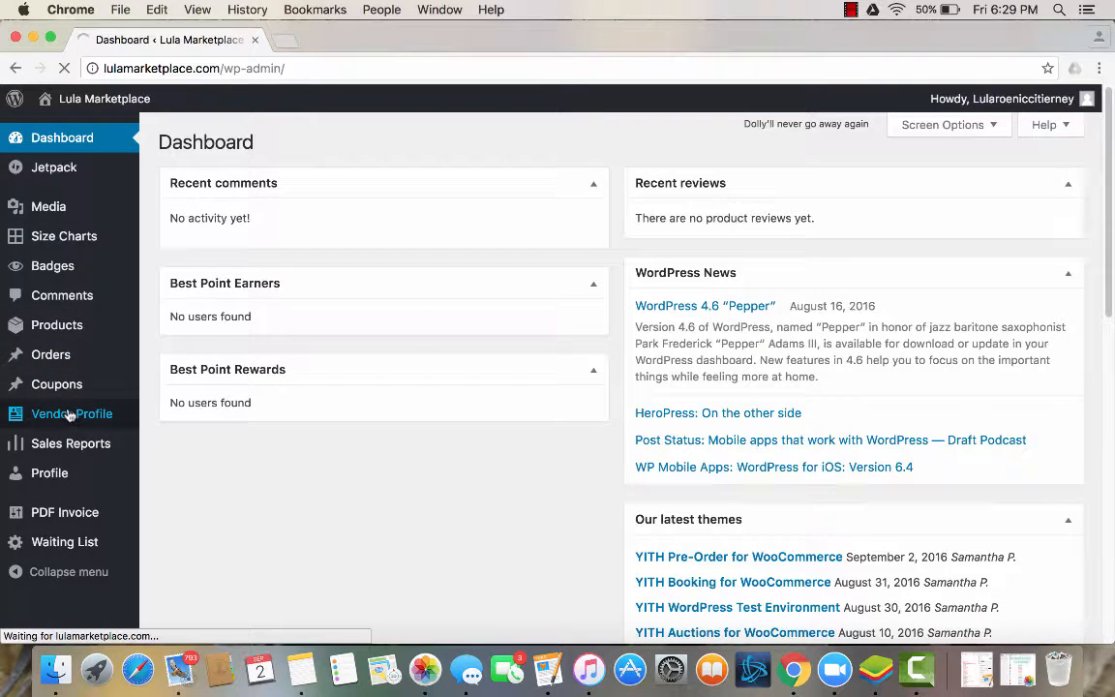
click(406, 145)
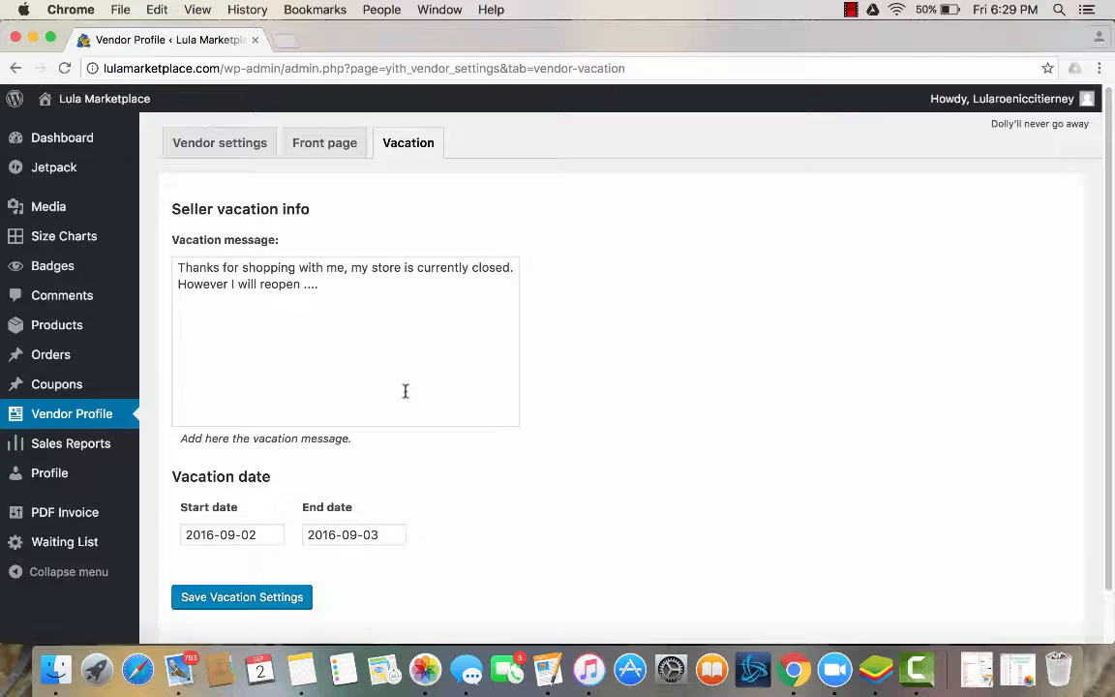
Clear the vacation start and end dates and save the vacation settings.
scroll(405, 390, down, 1)
click(275, 475)
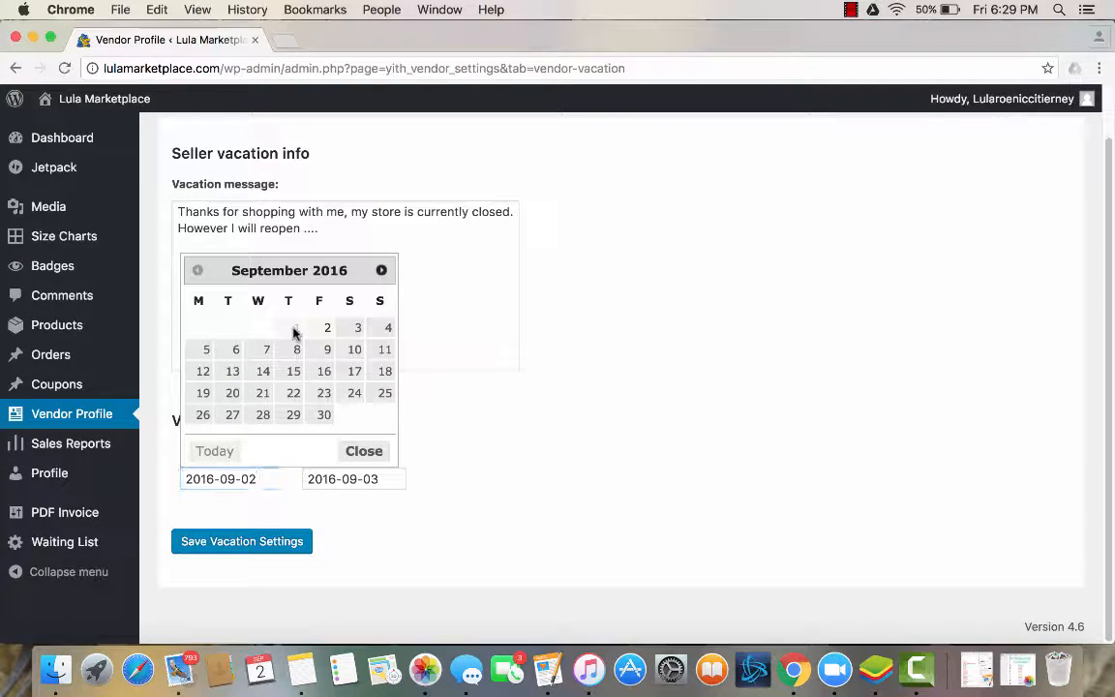
triple_click(259, 476)
key(BackSpace)
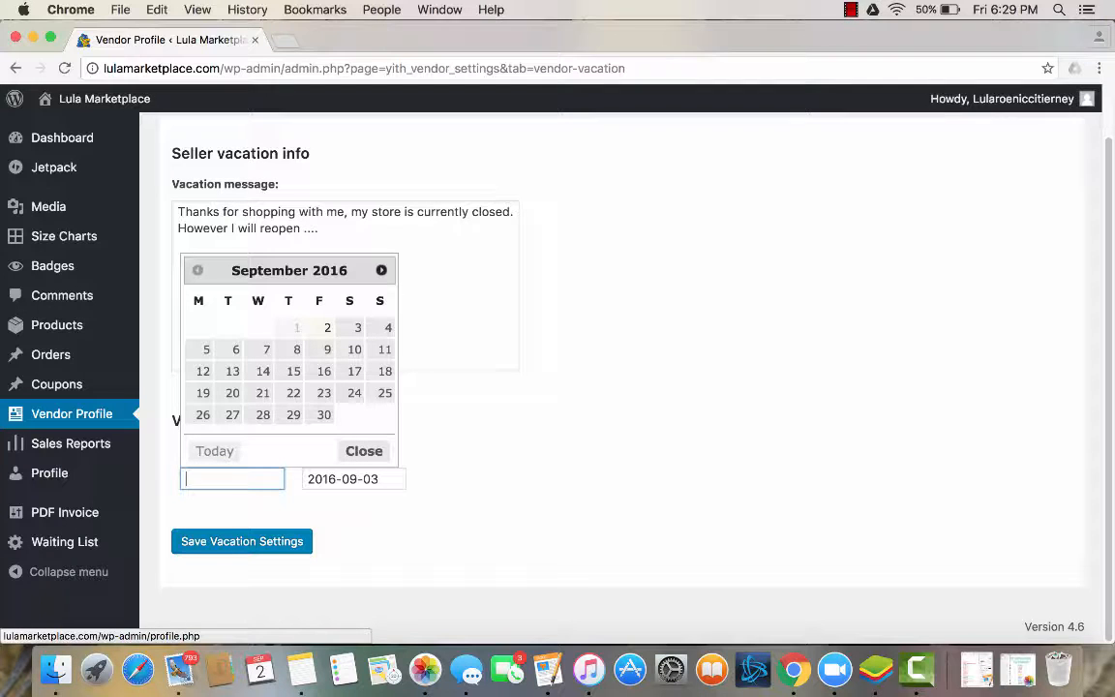
drag(385, 476, 288, 476)
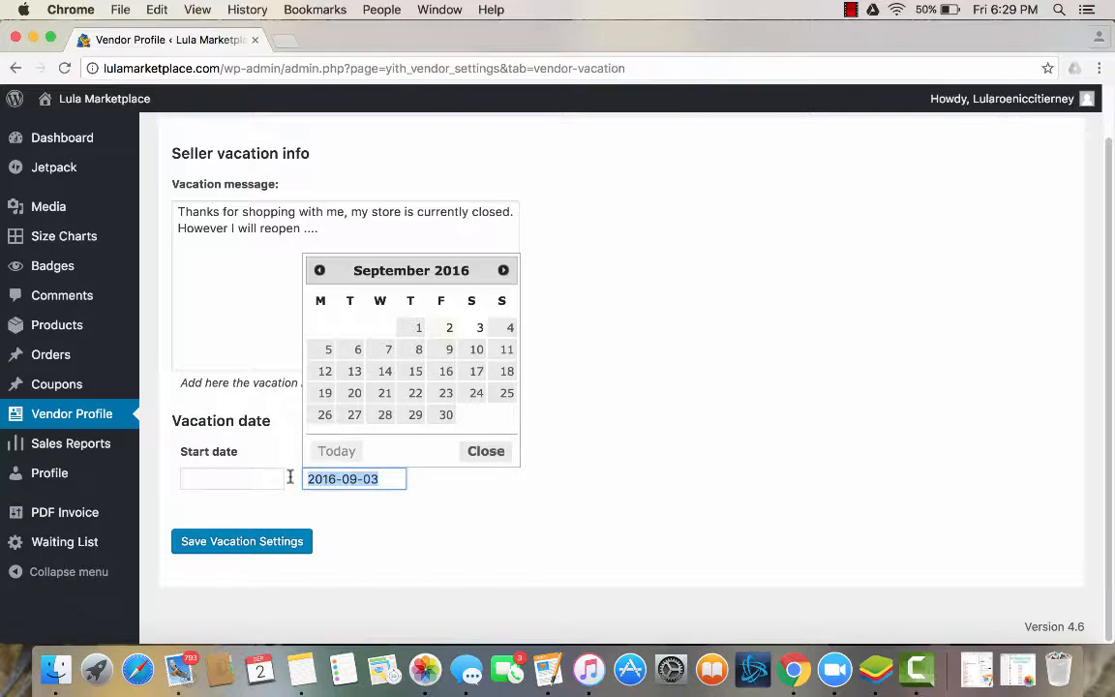
key(BackSpace)
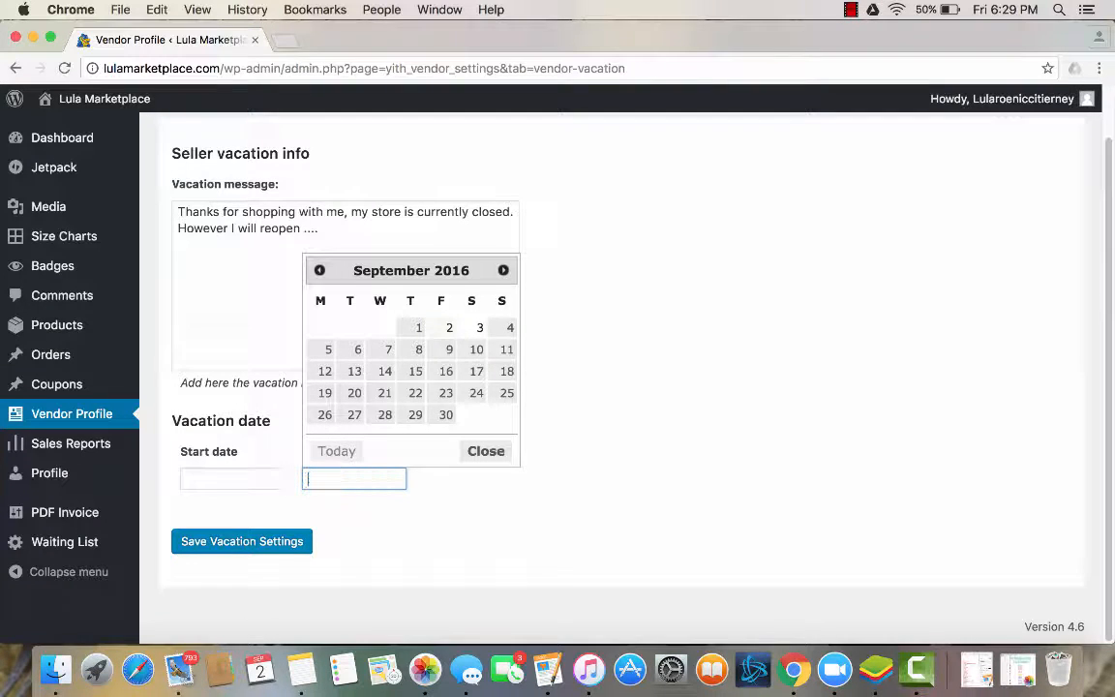
click(263, 545)
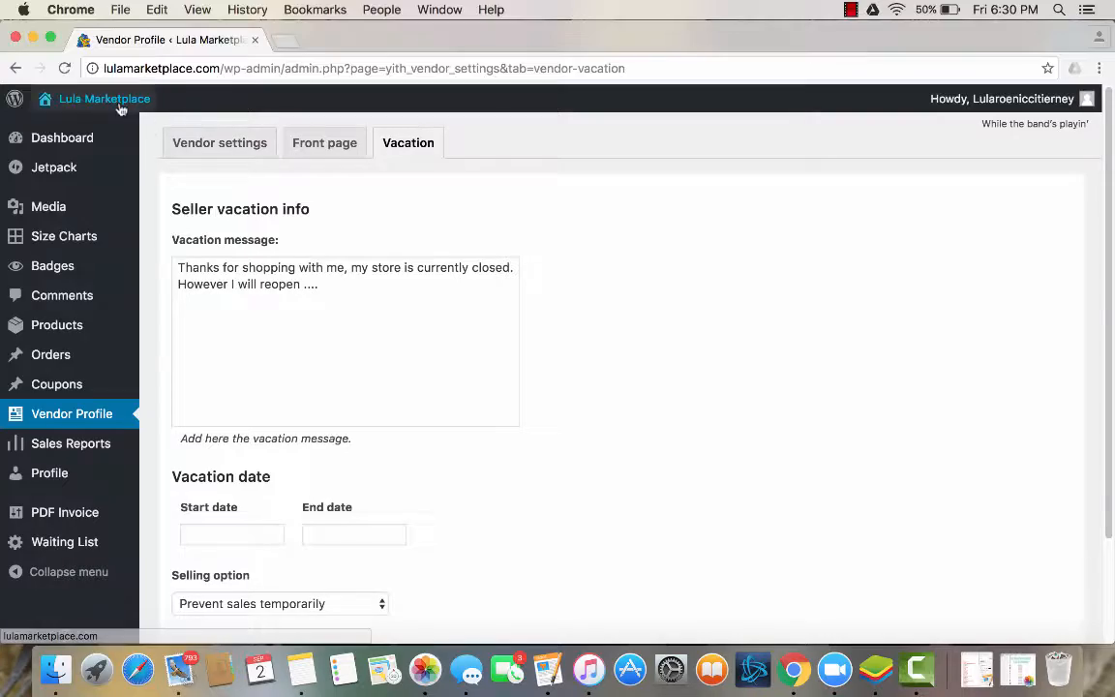
Visit the public store page and check the store header, description and product listings without the vacation dates.
mouse_move(108, 121)
click(58, 151)
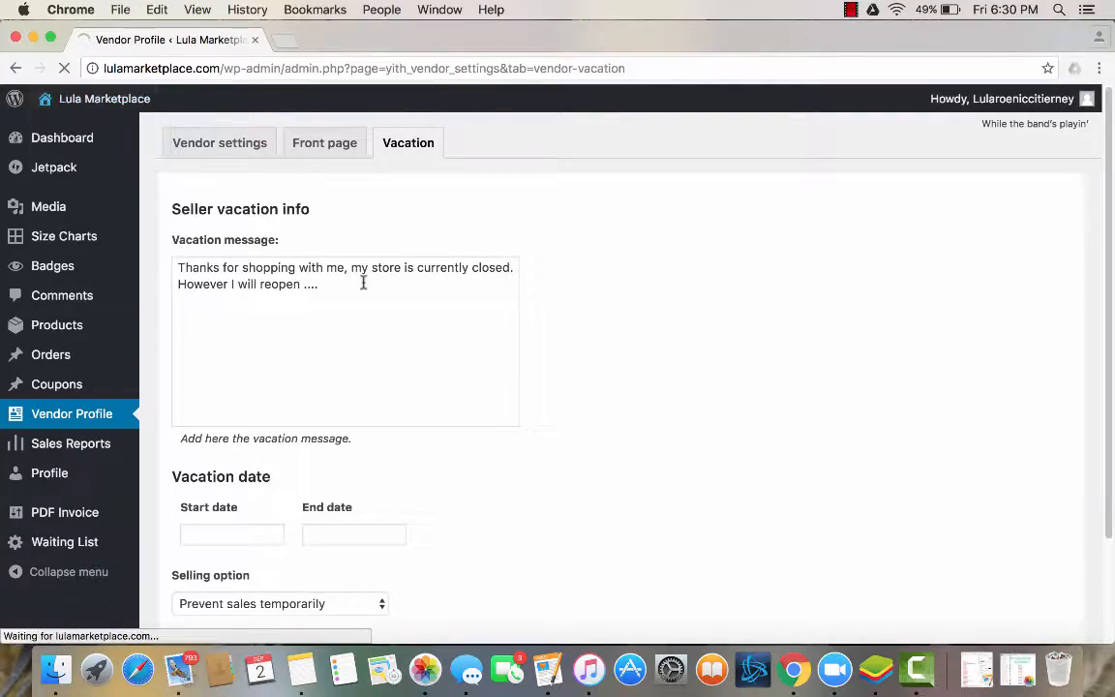
scroll(363, 283, down, 5)
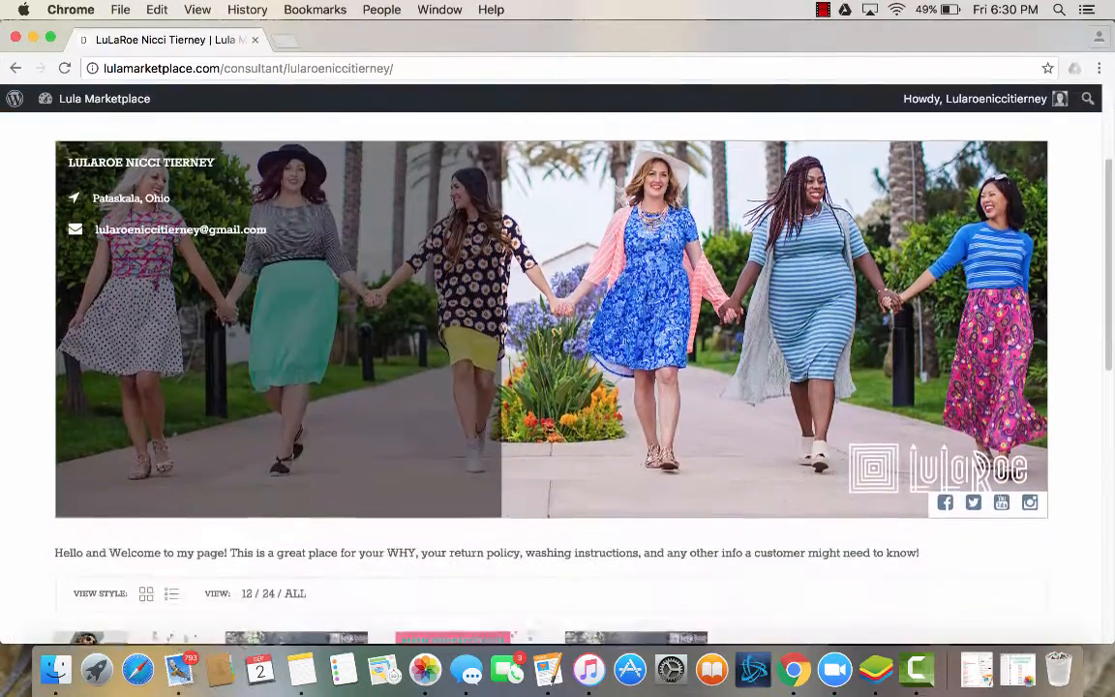
scroll(362, 281, down, 5)
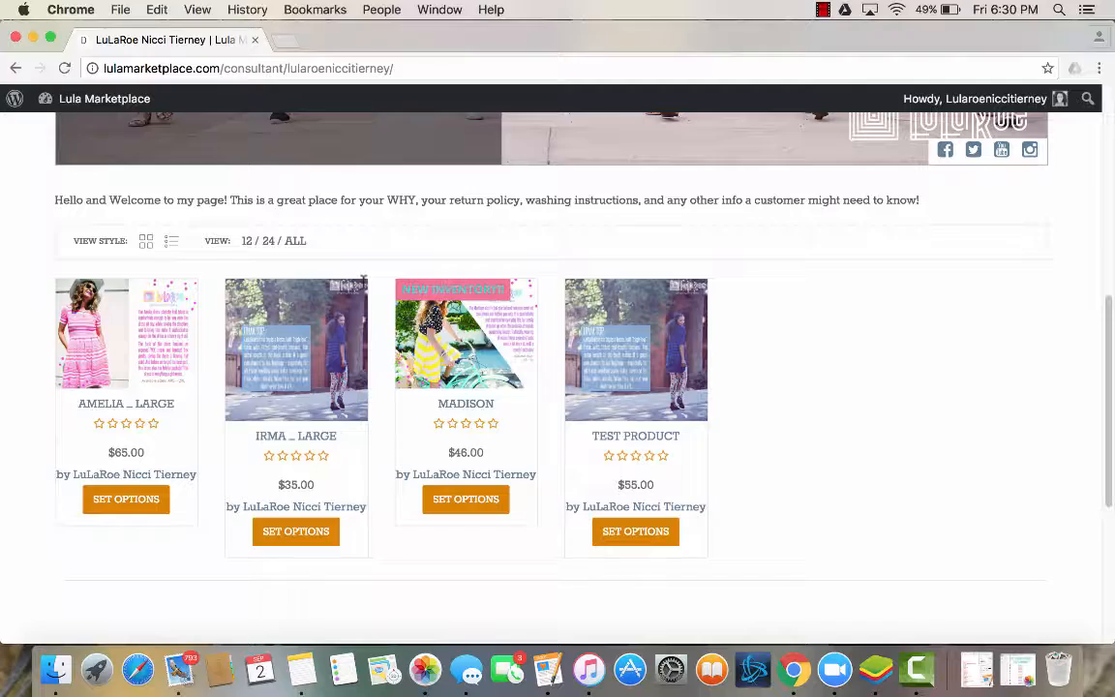
scroll(362, 279, up, 10)
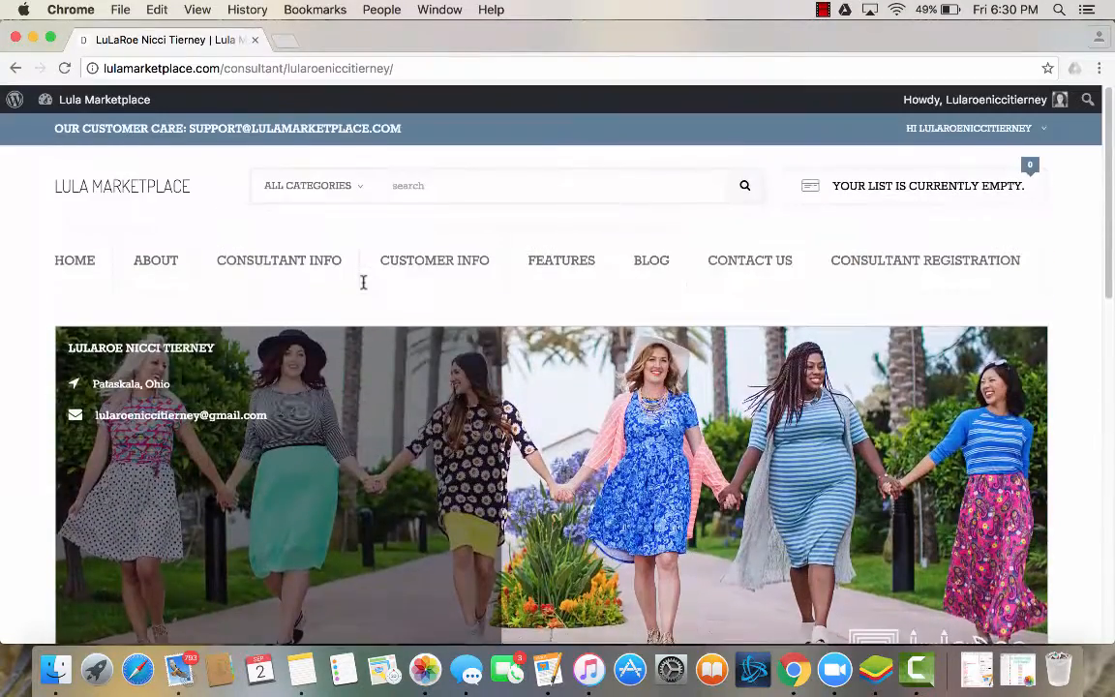
scroll(380, 301, down, 2)
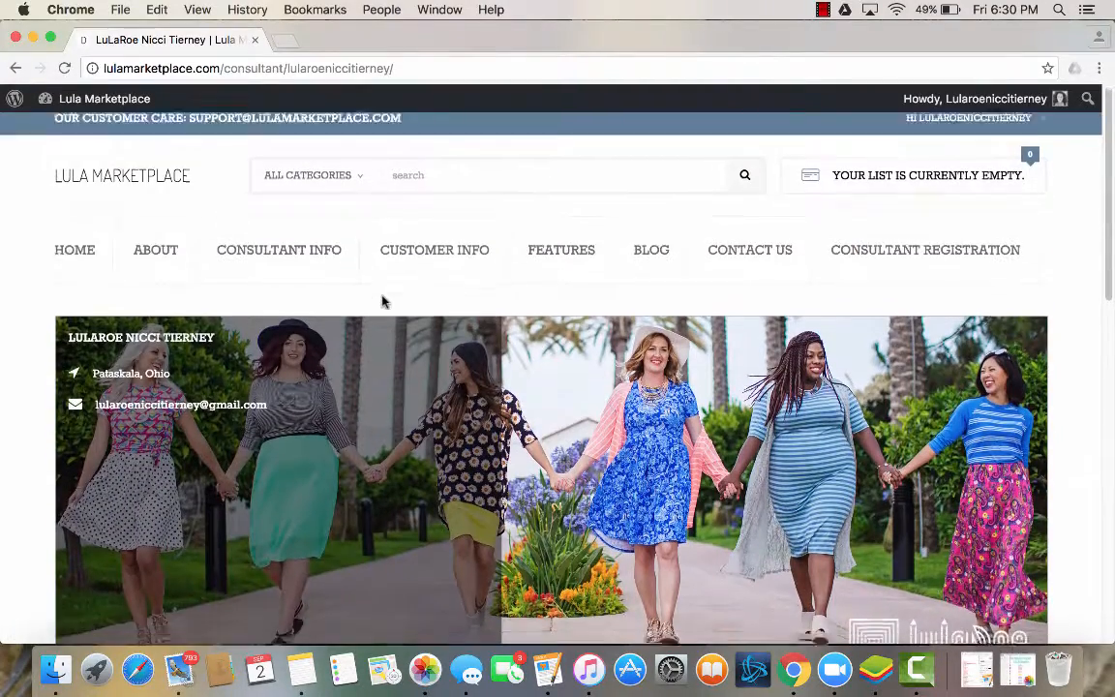
scroll(381, 301, up, 2)
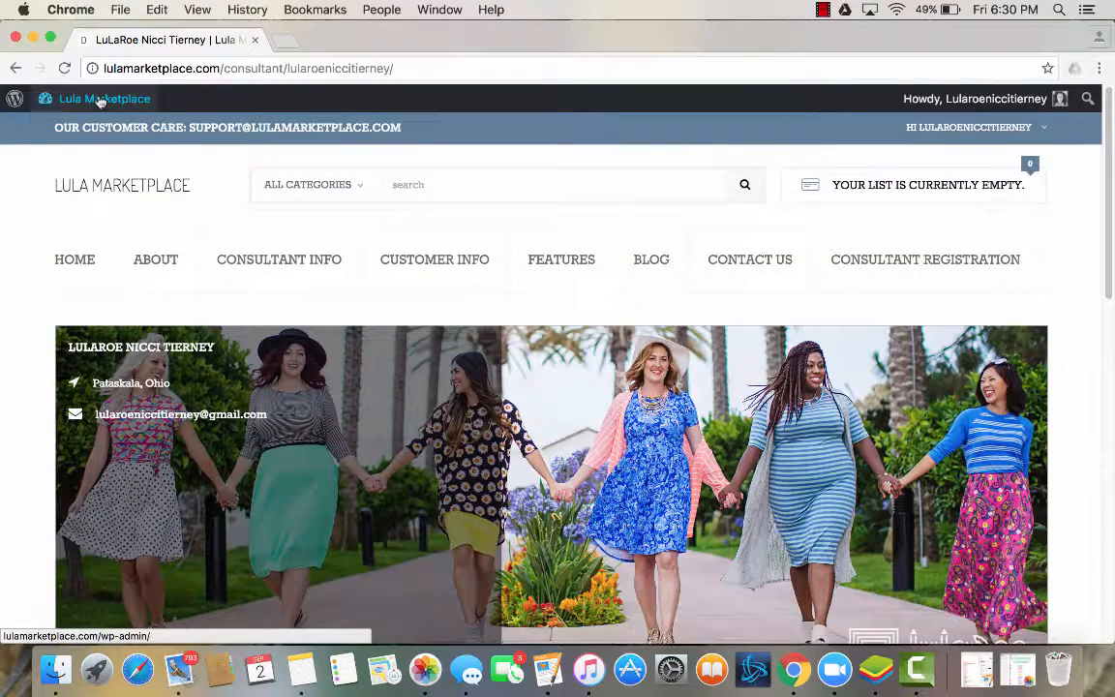
Return to the admin dashboard and review the vendor profile's front page description settings.
mouse_move(92, 98)
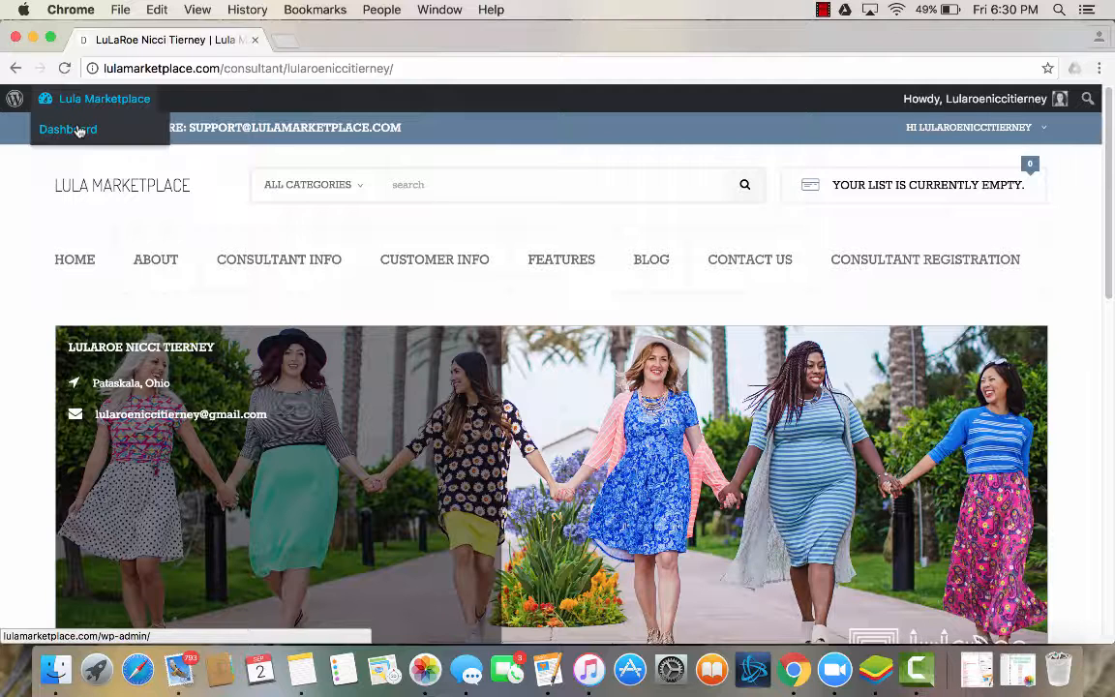
click(78, 129)
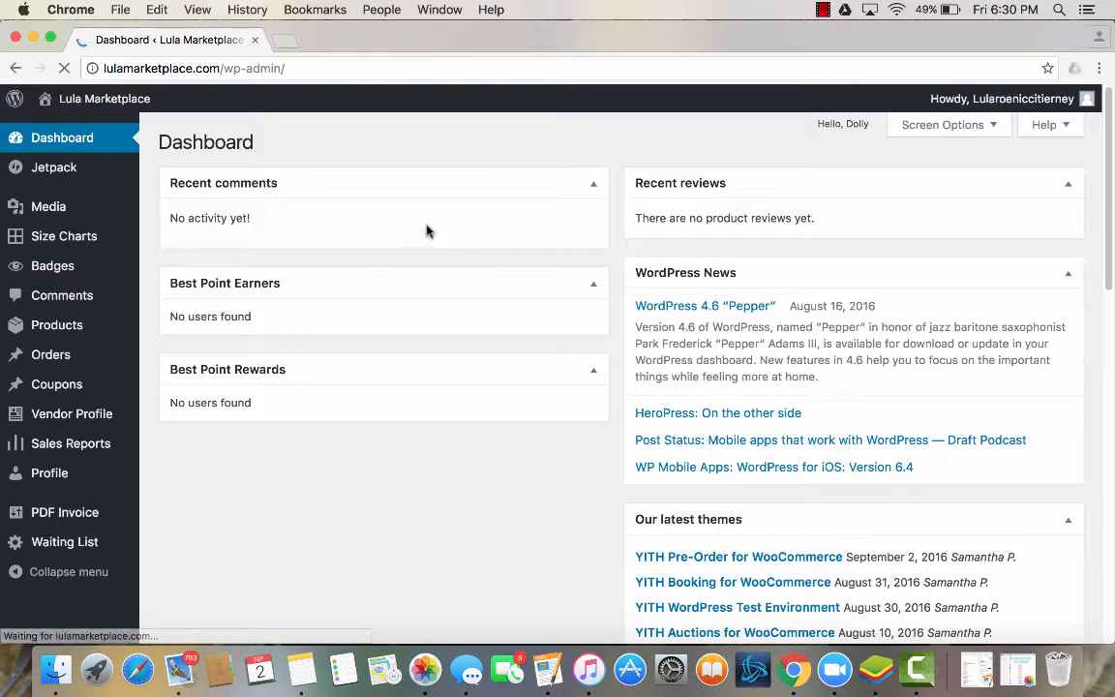
click(73, 417)
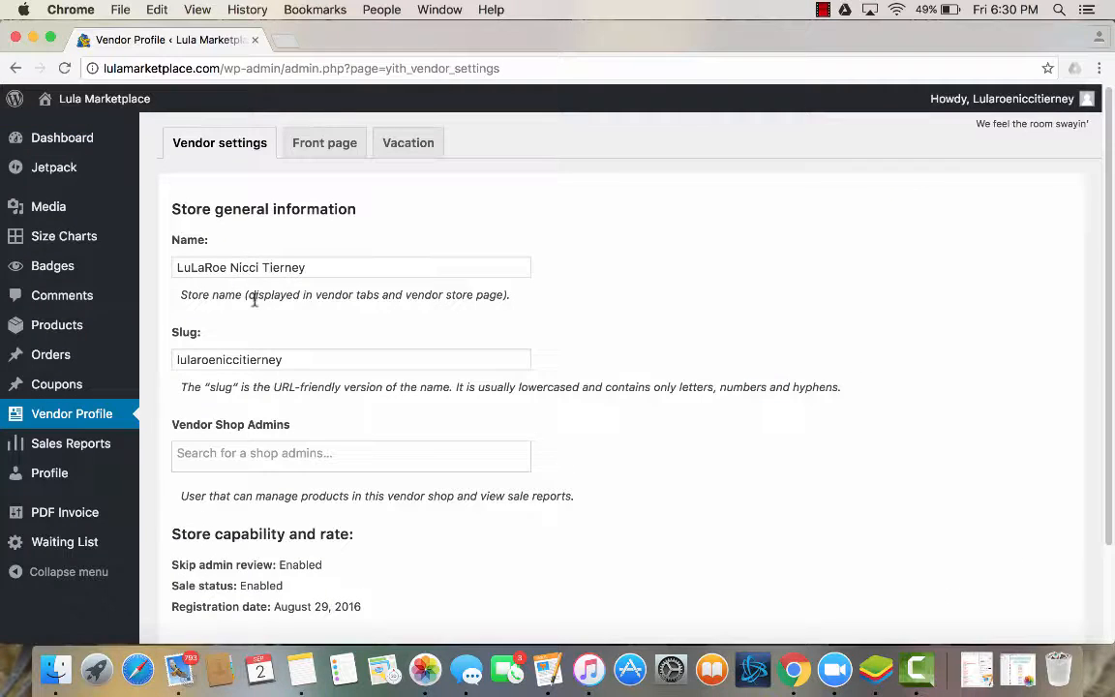
click(324, 146)
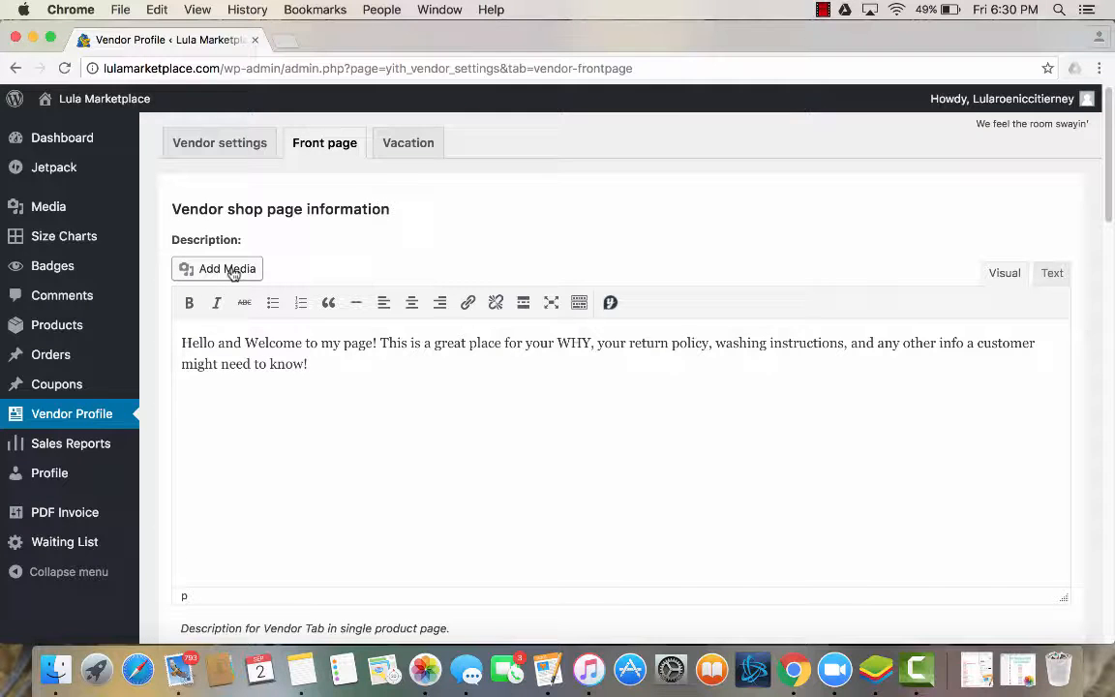
scroll(515, 503, down, 2)
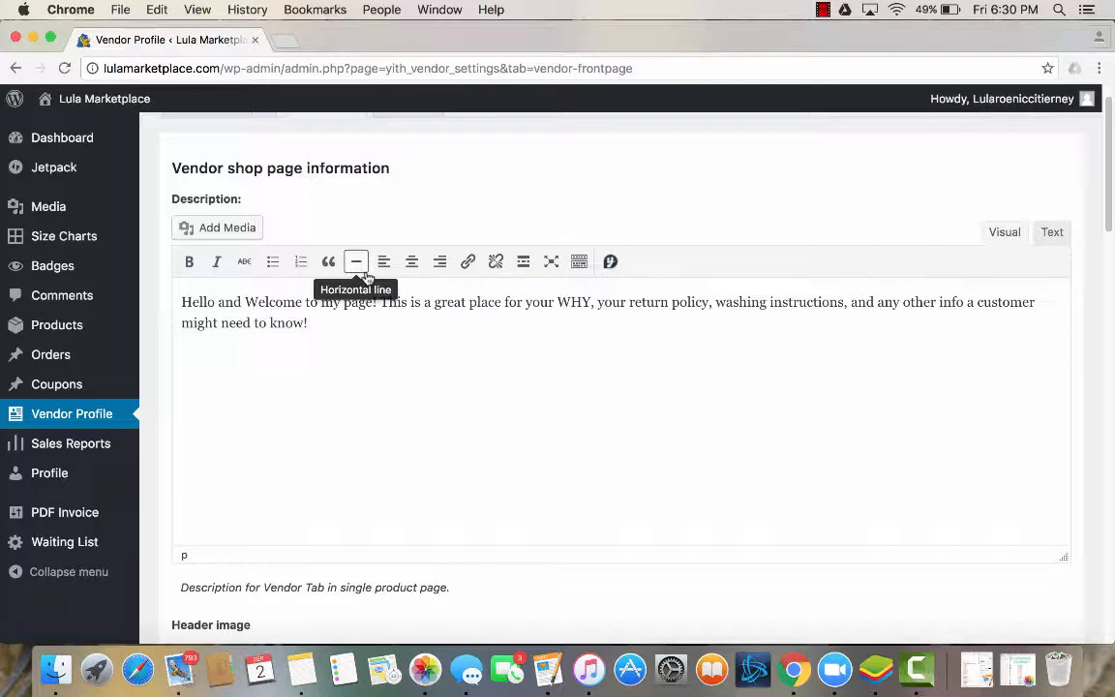
scroll(439, 435, up, 2)
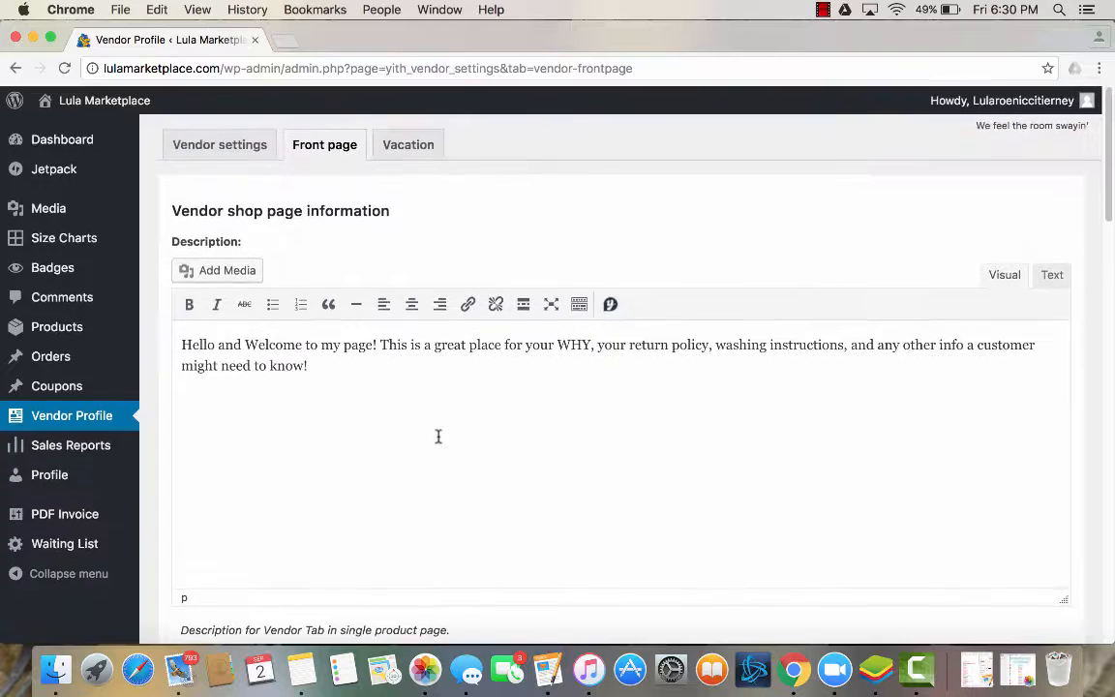